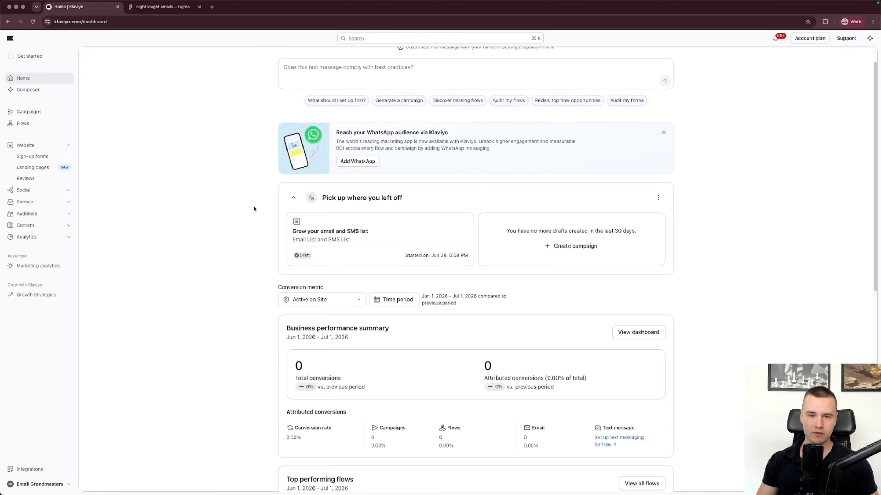
{"action": "scroll", "coordinate": [247, 225], "scroll_direction": "up", "scroll_amount": 1}
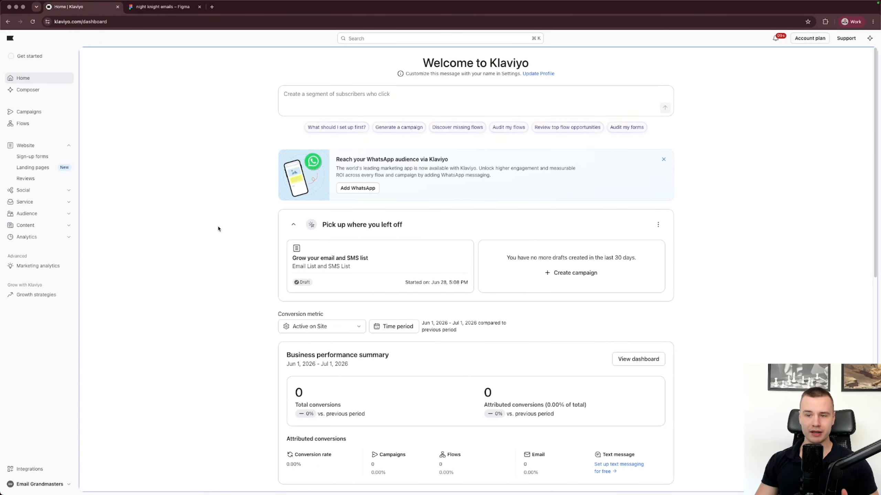
{"action": "scroll", "coordinate": [254, 230], "scroll_direction": "down", "scroll_amount": 1}
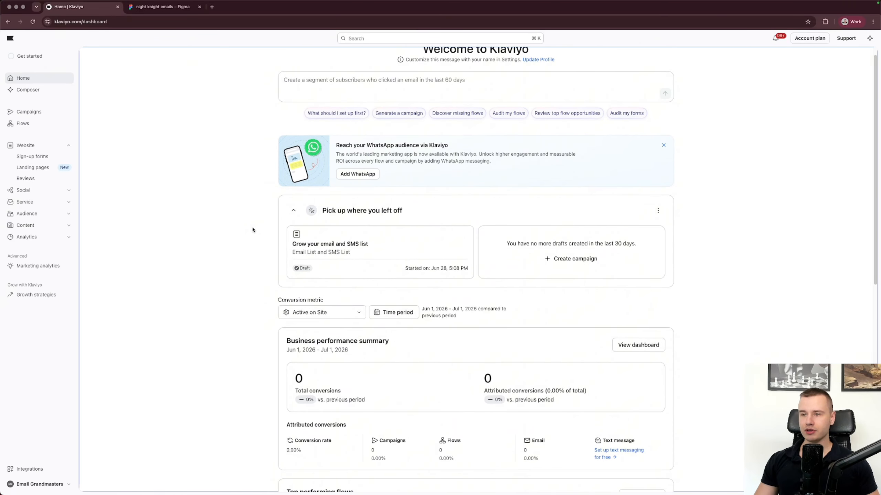
{"action": "scroll", "coordinate": [252, 229], "scroll_direction": "up", "scroll_amount": 1}
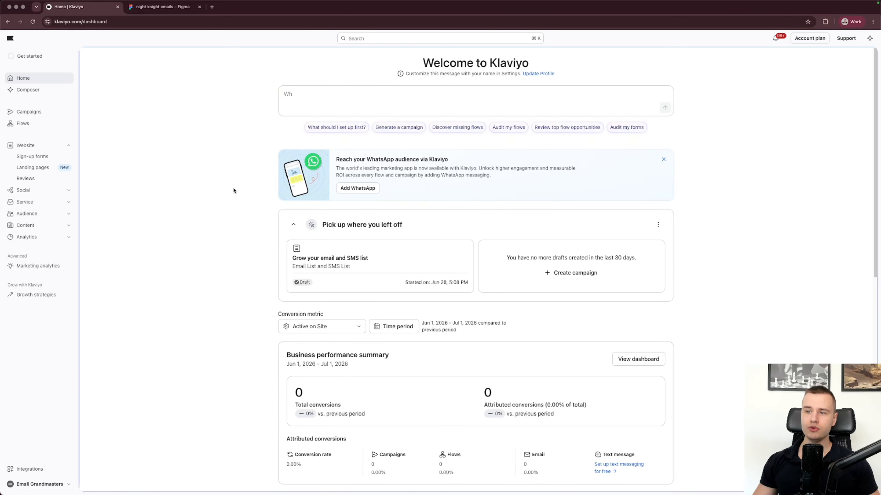
{"action": "scroll", "coordinate": [232, 191], "scroll_direction": "down", "scroll_amount": 1}
{"action": "scroll", "coordinate": [233, 191], "scroll_direction": "up", "scroll_amount": 1}
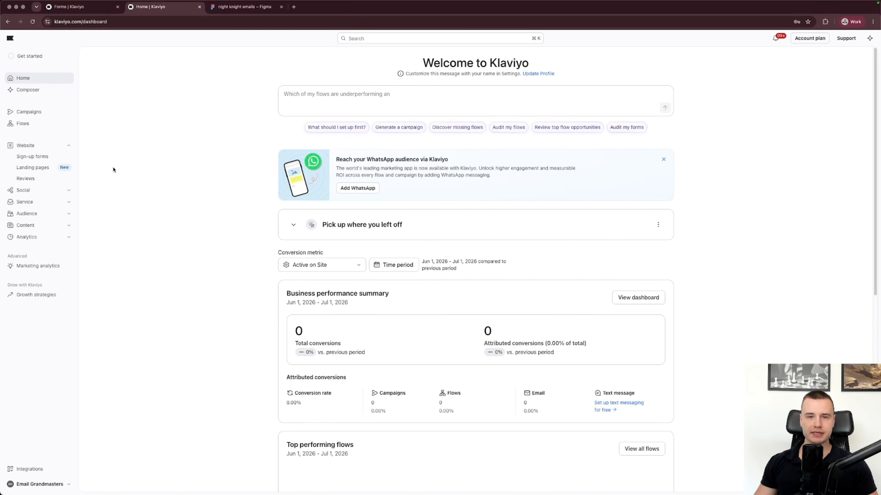
Open the draft popup "Mobile opt-in form - EG" from the website's sign-up forms.
{"action": "left_click", "coordinate": [63, 157]}
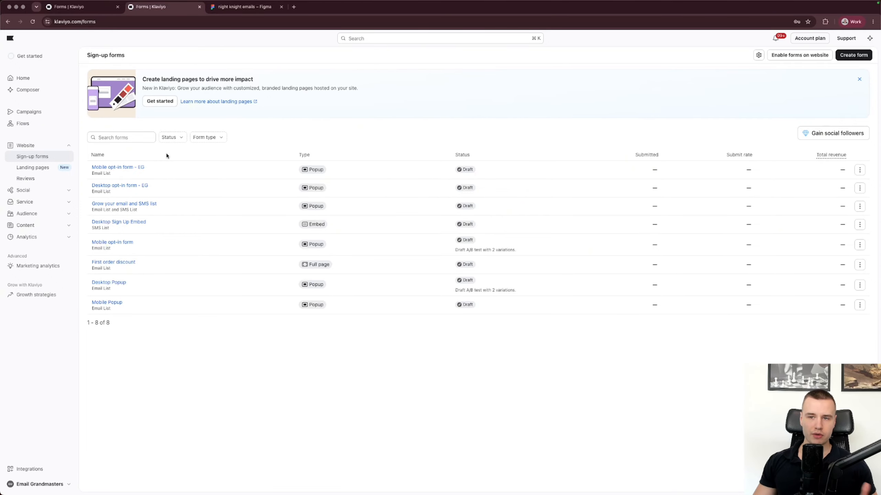
{"action": "left_click", "coordinate": [140, 169]}
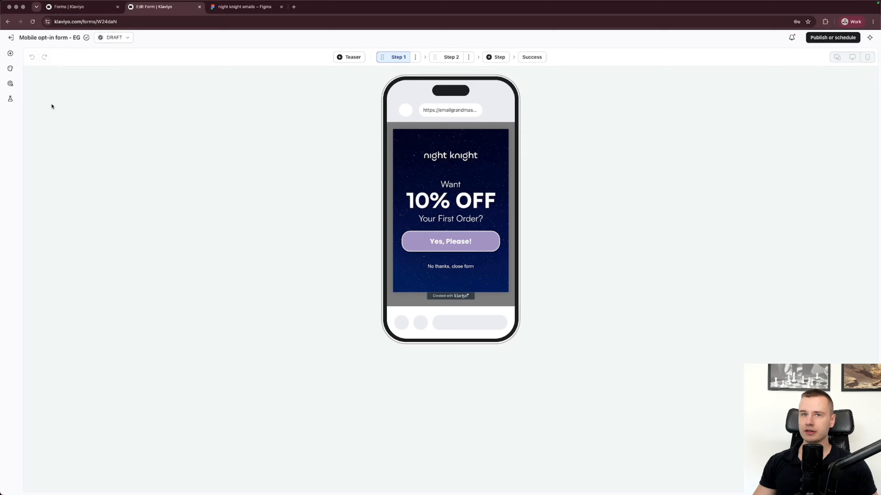
Add a teaser to the mobile opt-in form and delete it again.
{"action": "left_click", "coordinate": [346, 62]}
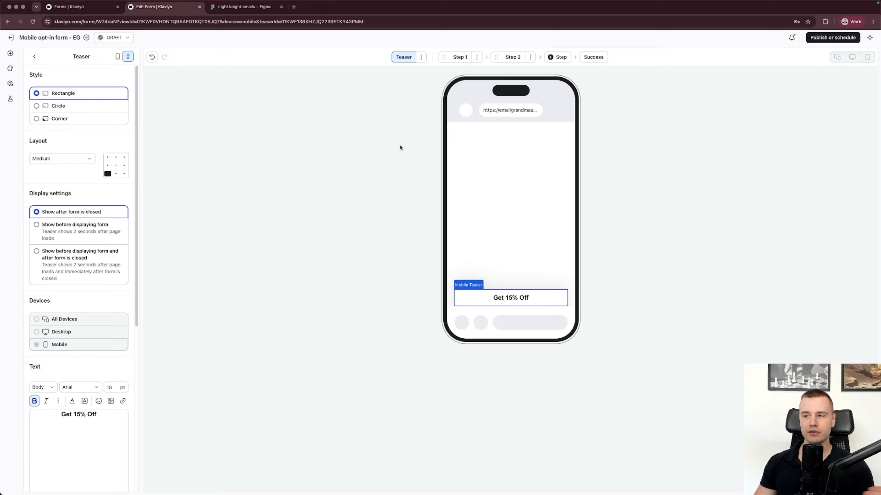
{"action": "left_click", "coordinate": [421, 57]}
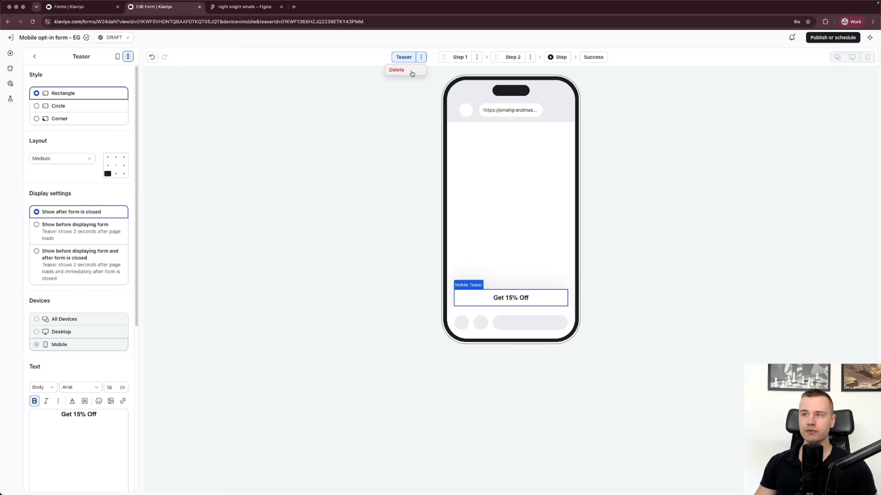
{"action": "left_click", "coordinate": [412, 73]}
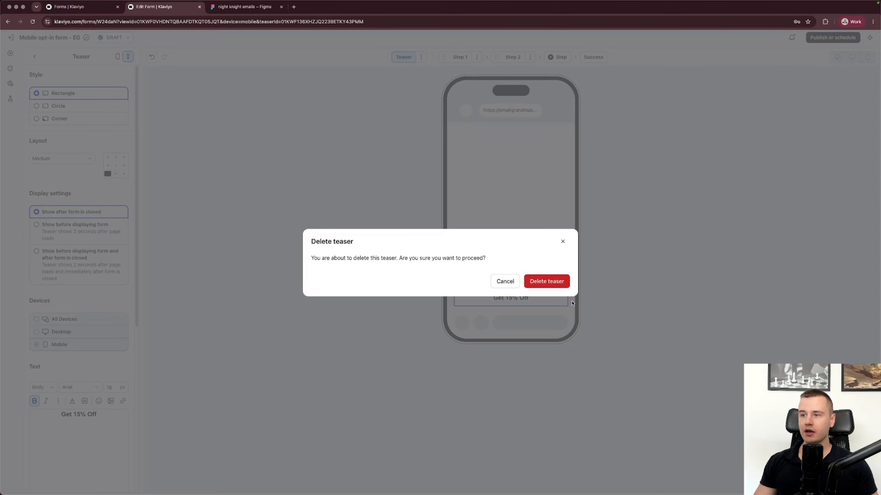
{"action": "left_click", "coordinate": [546, 284]}
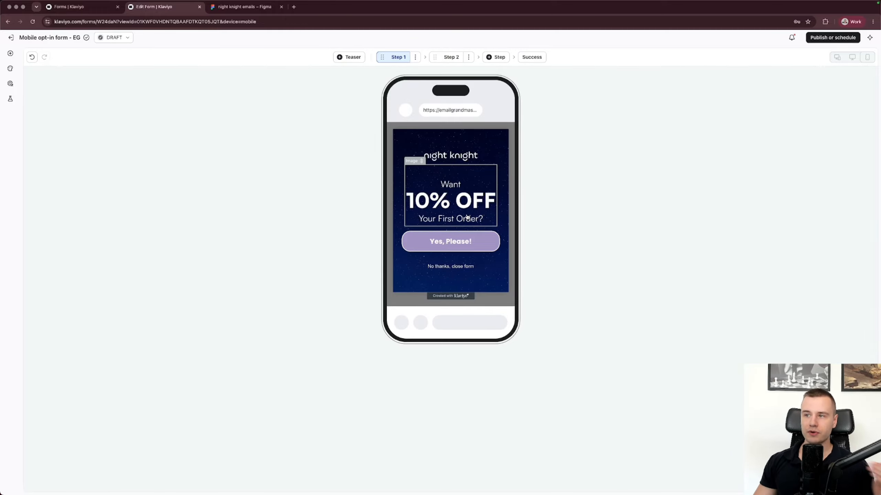
Review the form's email capture step and success screen, and return to Step 1.
{"action": "left_click", "coordinate": [450, 57]}
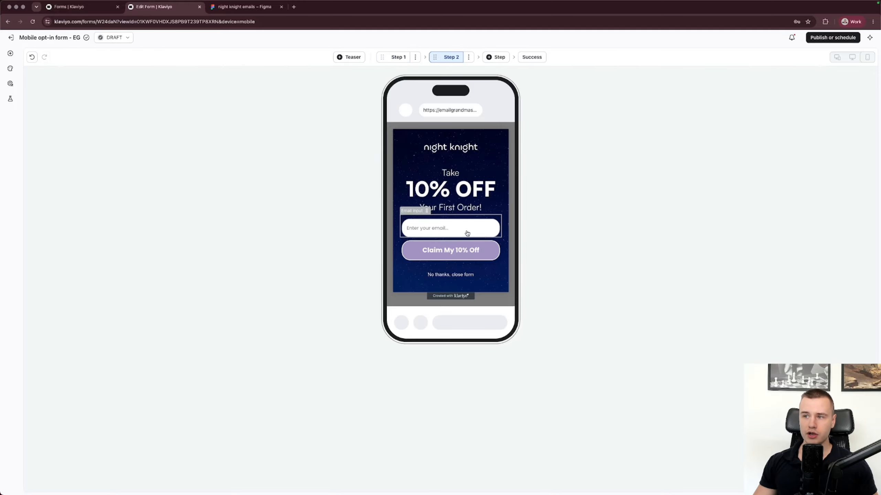
{"action": "left_click", "coordinate": [532, 57]}
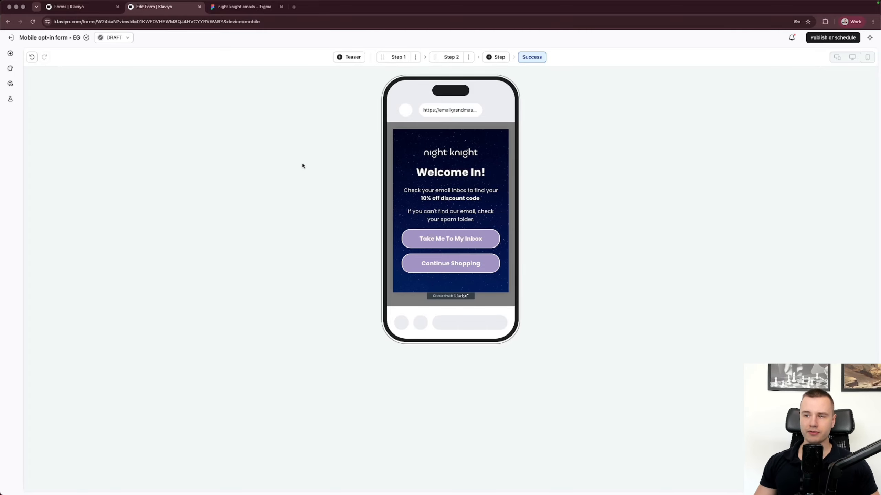
{"action": "left_click", "coordinate": [398, 57]}
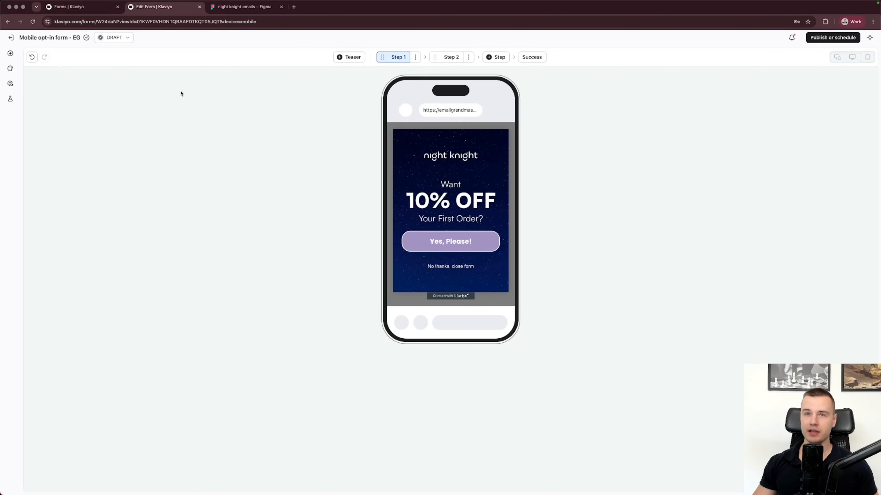
Examine the form's style settings, including the available form types, background, spacing and text options.
{"action": "left_click", "coordinate": [10, 69]}
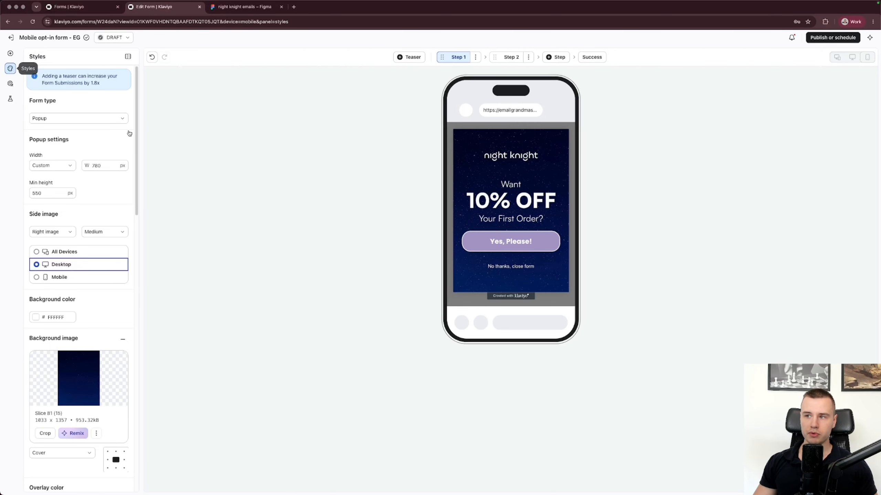
{"action": "left_click", "coordinate": [77, 118]}
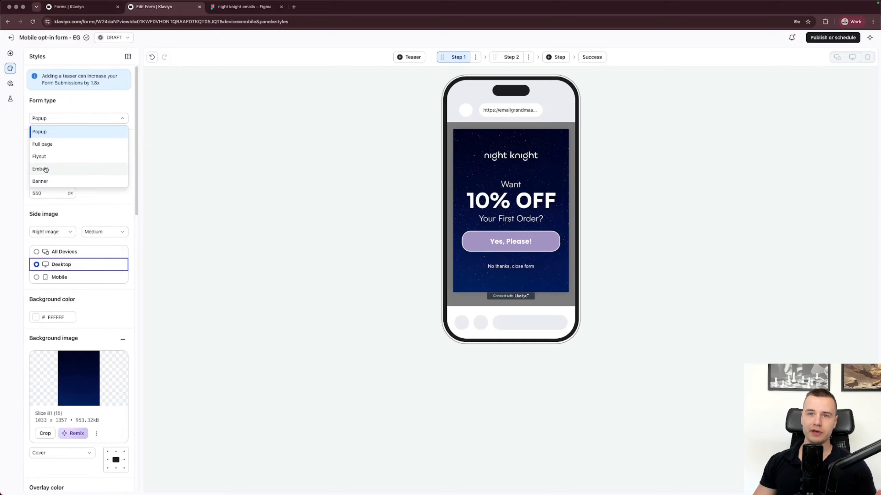
{"action": "left_click", "coordinate": [74, 122]}
{"action": "left_click", "coordinate": [74, 122]}
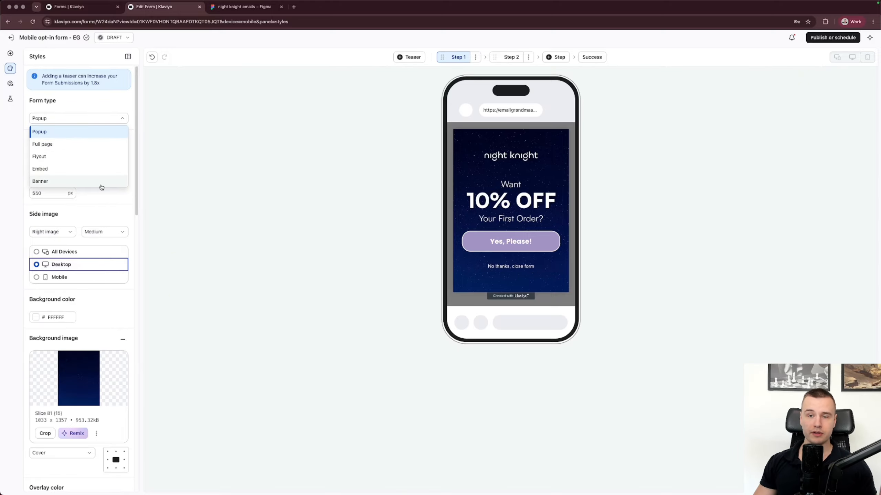
{"action": "left_click", "coordinate": [109, 199]}
{"action": "scroll", "coordinate": [105, 213], "scroll_direction": "down", "scroll_amount": 15}
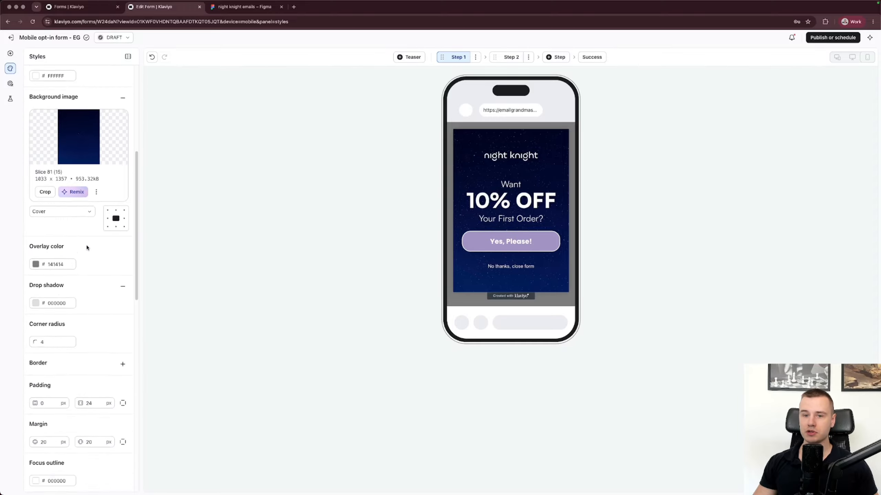
{"action": "scroll", "coordinate": [125, 373], "scroll_direction": "down", "scroll_amount": 3}
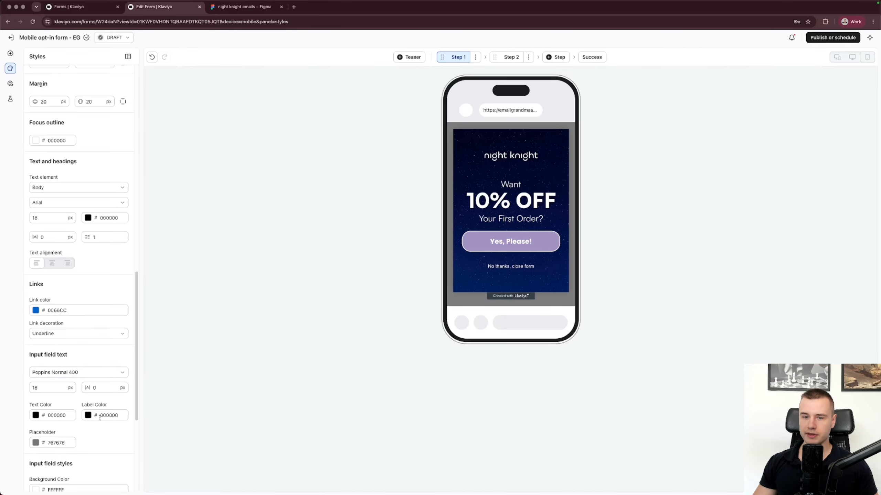
{"action": "scroll", "coordinate": [125, 374], "scroll_direction": "up", "scroll_amount": 10}
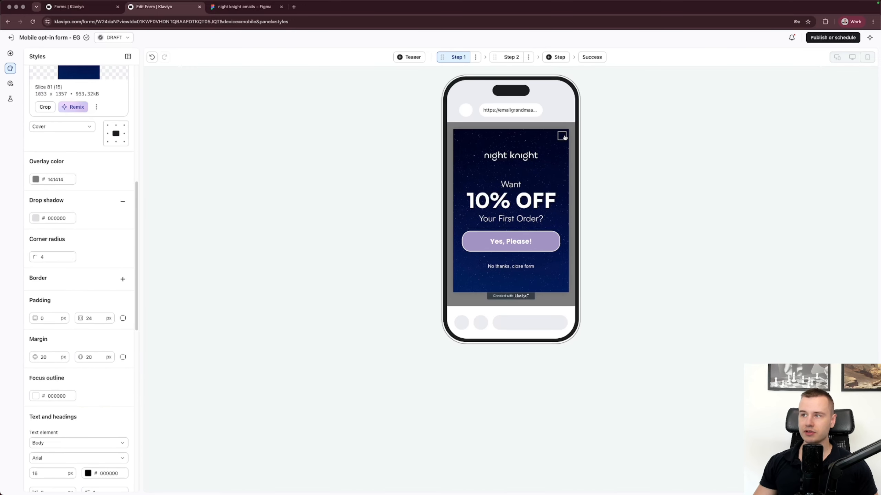
{"action": "scroll", "coordinate": [79, 146], "scroll_direction": "up", "scroll_amount": 8}
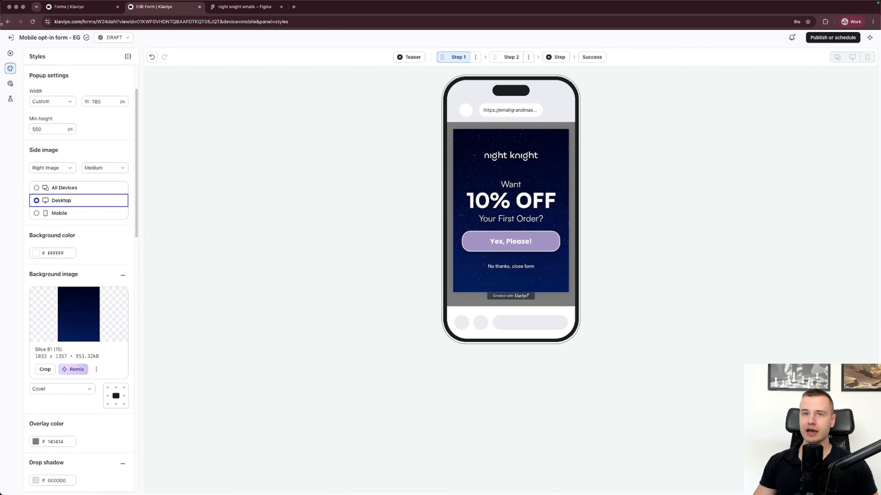
Try the scroll-amount, page-count and all-conditions rules in the form's display timing, switching each back off.
{"action": "left_click", "coordinate": [10, 85]}
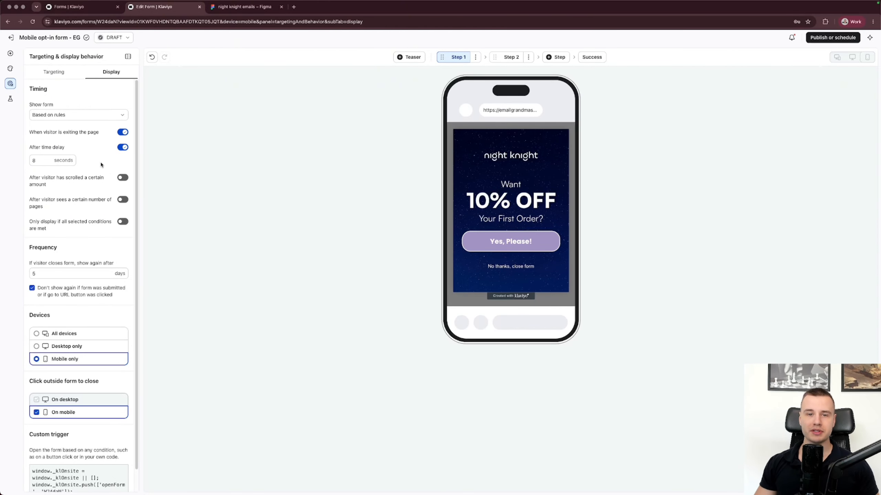
{"action": "left_click_drag", "start_coordinate": [30, 177], "coordinate": [57, 185]}
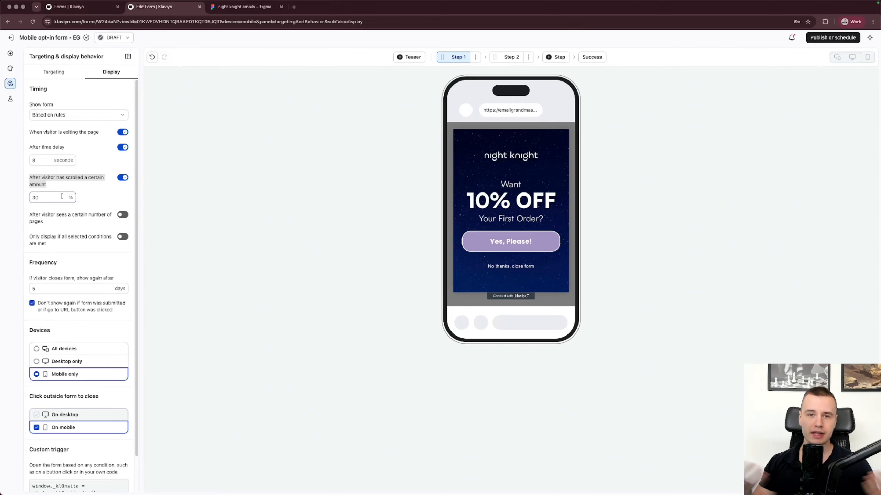
{"action": "left_click", "coordinate": [122, 178]}
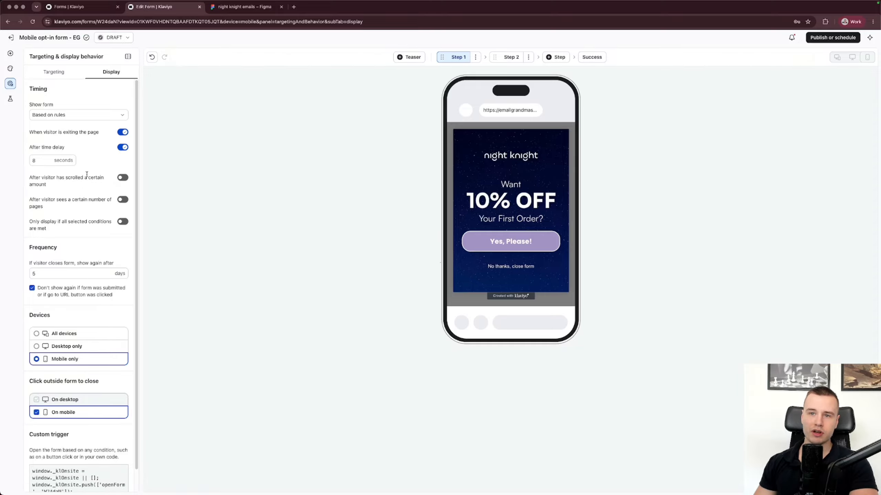
{"action": "left_click", "coordinate": [121, 200]}
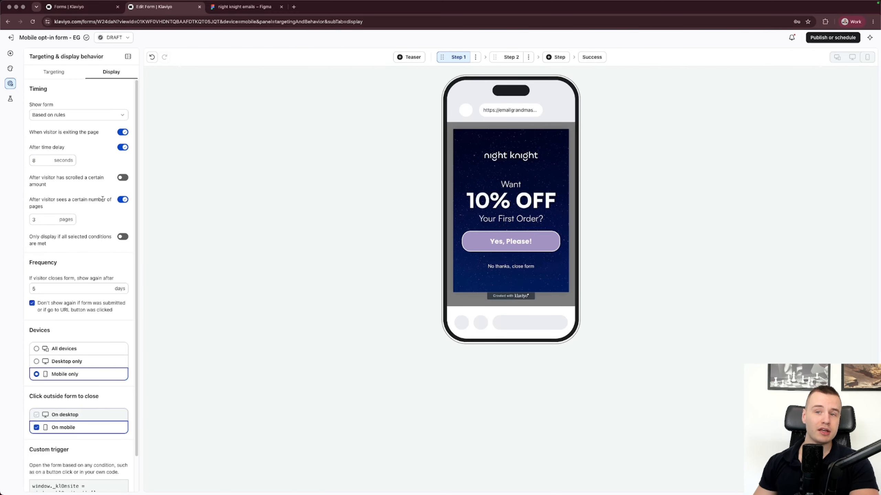
{"action": "left_click", "coordinate": [122, 200]}
{"action": "left_click", "coordinate": [124, 223]}
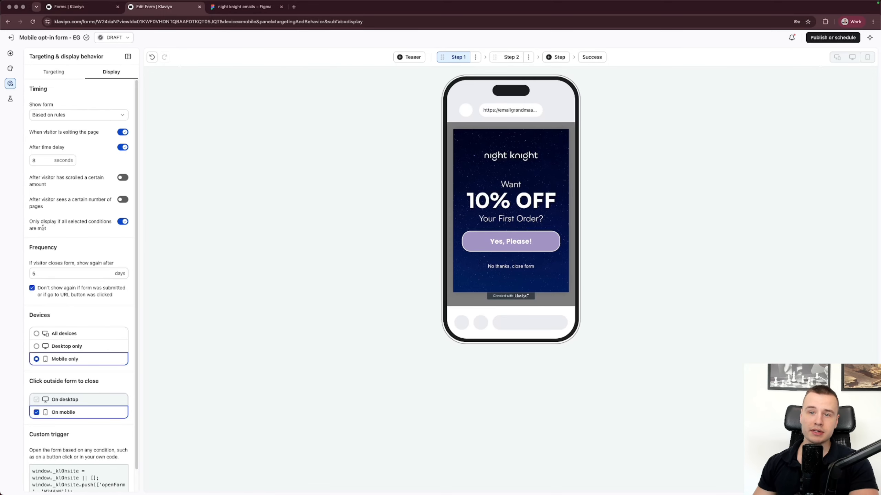
{"action": "left_click", "coordinate": [123, 222]}
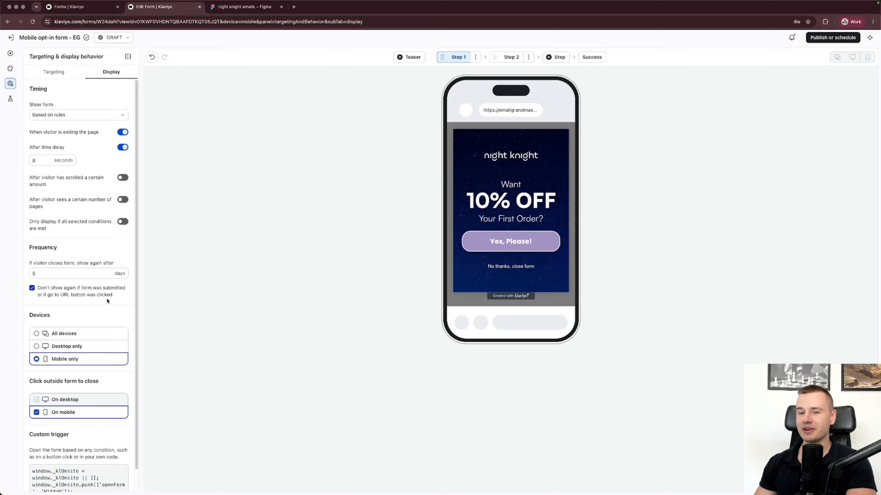
{"action": "scroll", "coordinate": [101, 285], "scroll_direction": "down", "scroll_amount": 1}
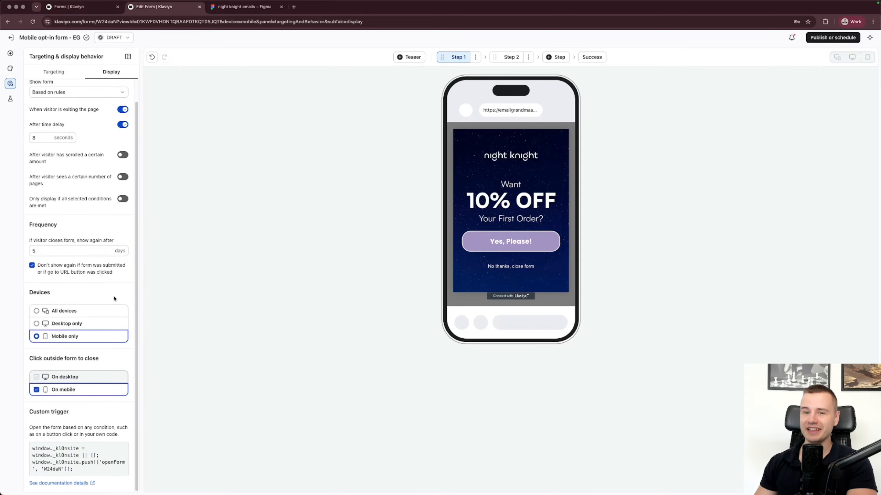
{"action": "scroll", "coordinate": [115, 293], "scroll_direction": "up", "scroll_amount": 1}
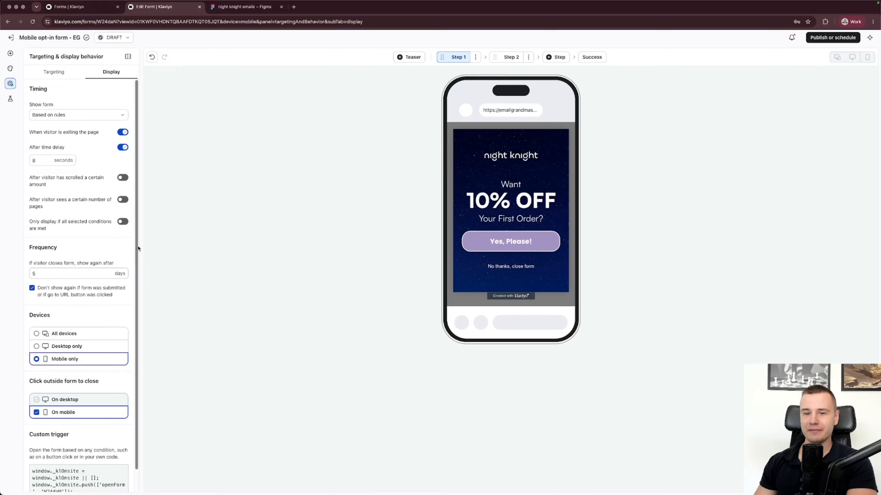
Try the Desktop only and All devices display options for the form and return it to Mobile only.
{"action": "left_click", "coordinate": [73, 347]}
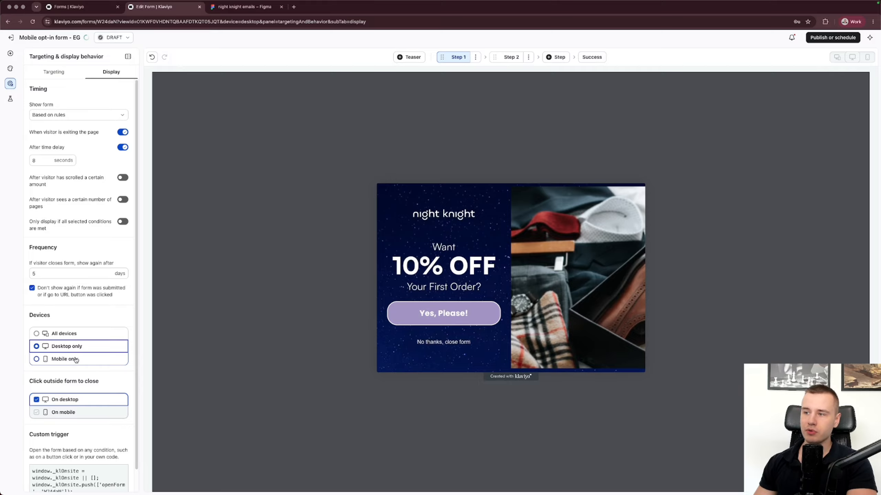
{"action": "left_click", "coordinate": [69, 359]}
{"action": "left_click", "coordinate": [65, 334]}
{"action": "left_click", "coordinate": [74, 359]}
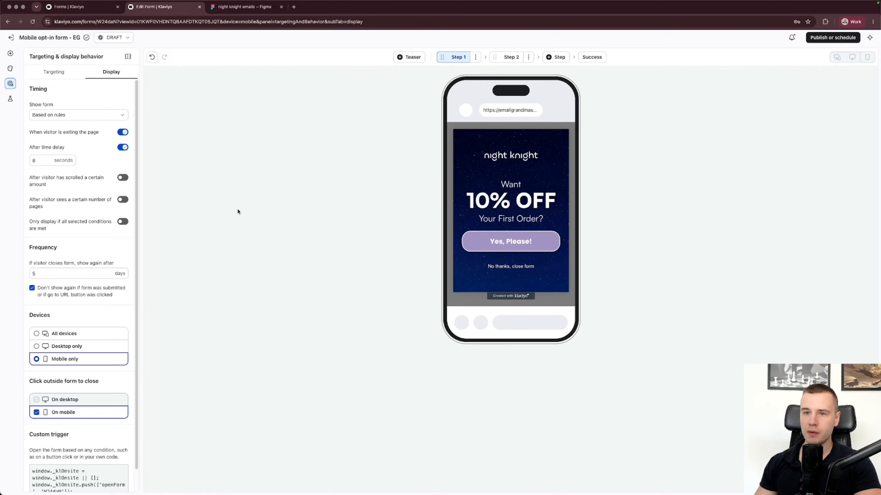
{"action": "left_click", "coordinate": [10, 69]}
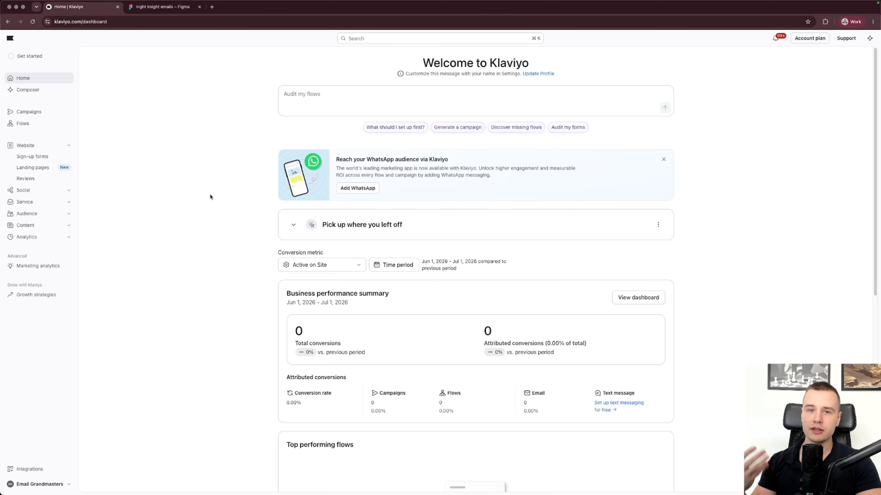
Switch to the night knight emails file in Figma, delete the duplicate OPT-IN FORMS label and move the remaining one closer to the form designs.
{"action": "key", "text": "ctrl+Tab"}
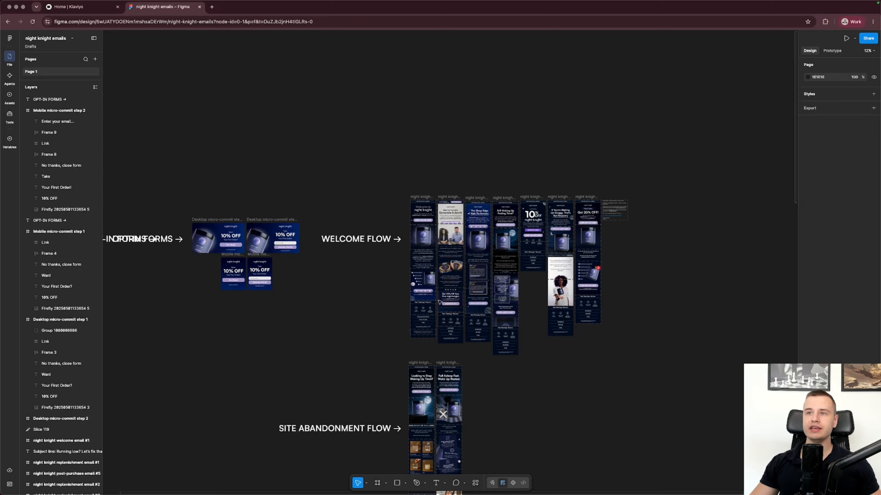
{"action": "scroll", "coordinate": [433, 309], "scroll_direction": "down", "scroll_amount": 5}
{"action": "scroll", "coordinate": [433, 309], "scroll_direction": "right", "scroll_amount": 4}
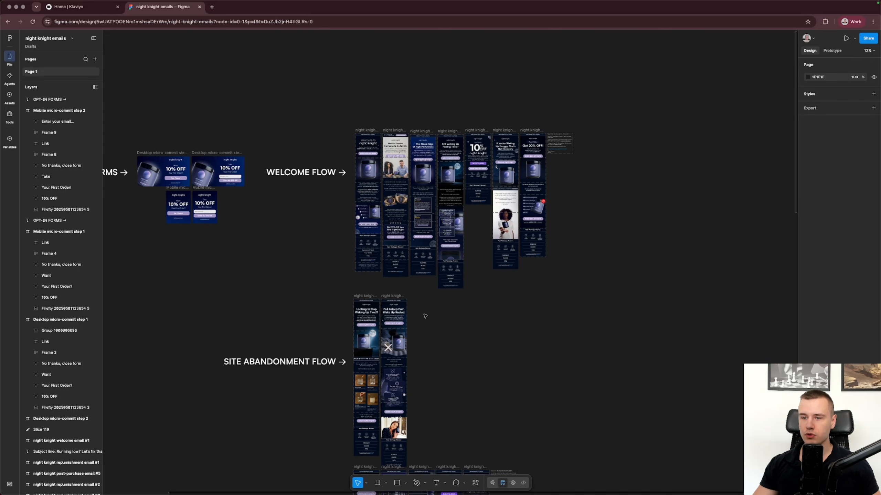
{"action": "scroll", "coordinate": [235, 148], "scroll_direction": "left", "scroll_amount": 3}
{"action": "scroll", "coordinate": [167, 153], "scroll_direction": "up", "scroll_amount": 5}
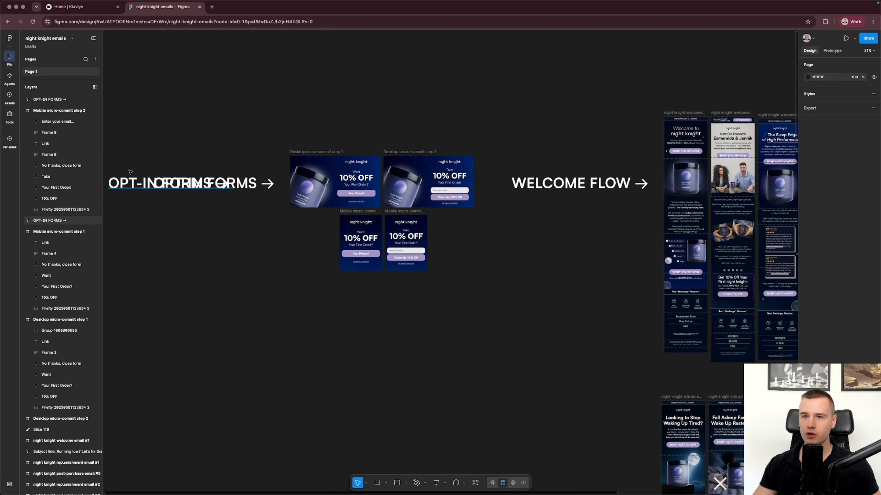
{"action": "left_click", "coordinate": [207, 185]}
{"action": "key", "text": "Delete"}
{"action": "left_click_drag", "start_coordinate": [195, 186], "coordinate": [228, 185]}
{"action": "left_click", "coordinate": [248, 158]}
{"action": "scroll", "coordinate": [348, 162], "scroll_direction": "up", "scroll_amount": 1}
{"action": "scroll", "coordinate": [348, 162], "scroll_direction": "right", "scroll_amount": 10}
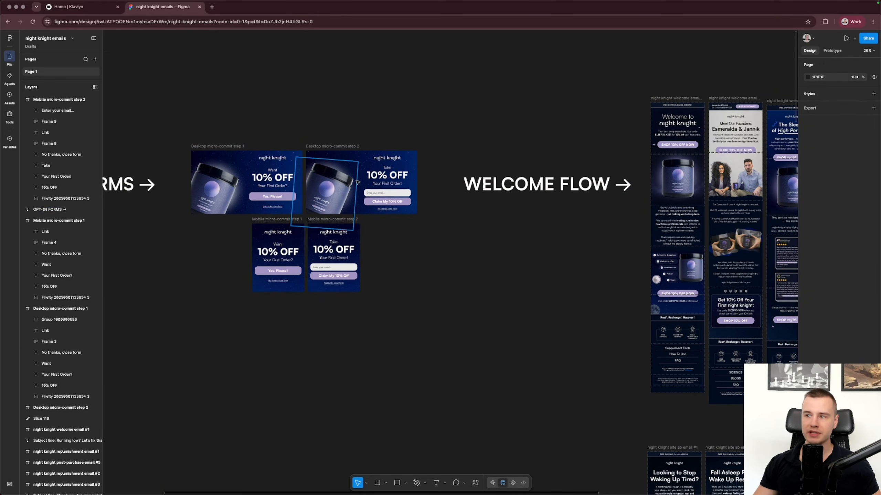
Examine the welcome flow email designs beside the opt-in forms on the canvas.
{"action": "scroll", "coordinate": [369, 88], "scroll_direction": "up", "scroll_amount": 1}
{"action": "scroll", "coordinate": [413, 111], "scroll_direction": "up", "scroll_amount": 5}
{"action": "scroll", "coordinate": [461, 225], "scroll_direction": "down", "scroll_amount": 6}
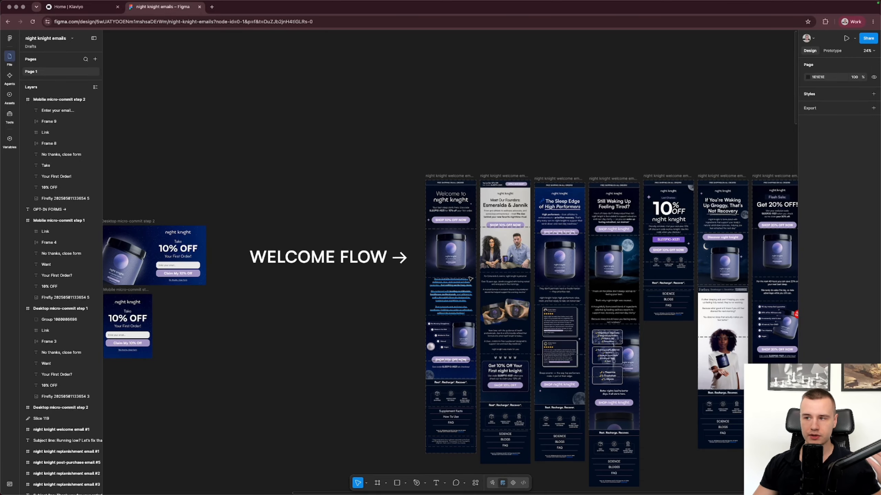
{"action": "scroll", "coordinate": [470, 279], "scroll_direction": "right", "scroll_amount": 3}
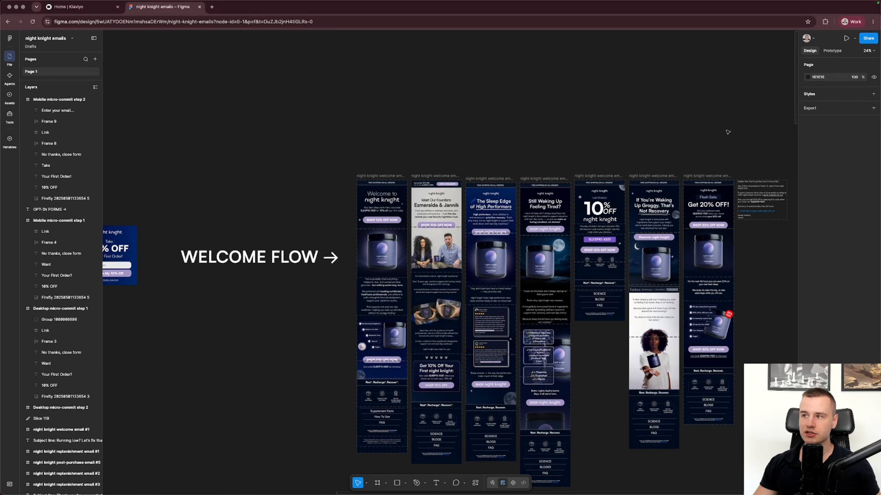
Look over all the email flow rows on the canvas, from site abandonment down to replenishment, and return to the overview.
{"action": "scroll", "coordinate": [485, 307], "scroll_direction": "down", "scroll_amount": 10}
{"action": "scroll", "coordinate": [484, 307], "scroll_direction": "down", "scroll_amount": 4}
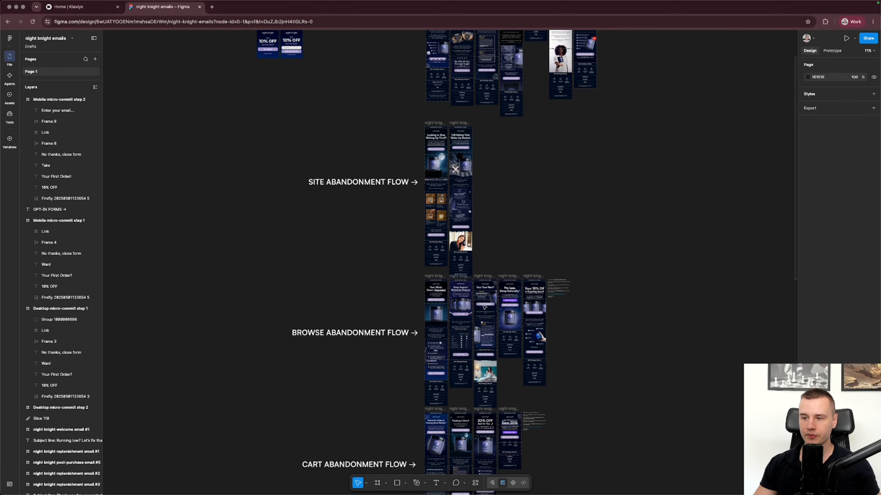
{"action": "scroll", "coordinate": [485, 307], "scroll_direction": "down", "scroll_amount": 5}
{"action": "scroll", "coordinate": [418, 247], "scroll_direction": "up", "scroll_amount": 5}
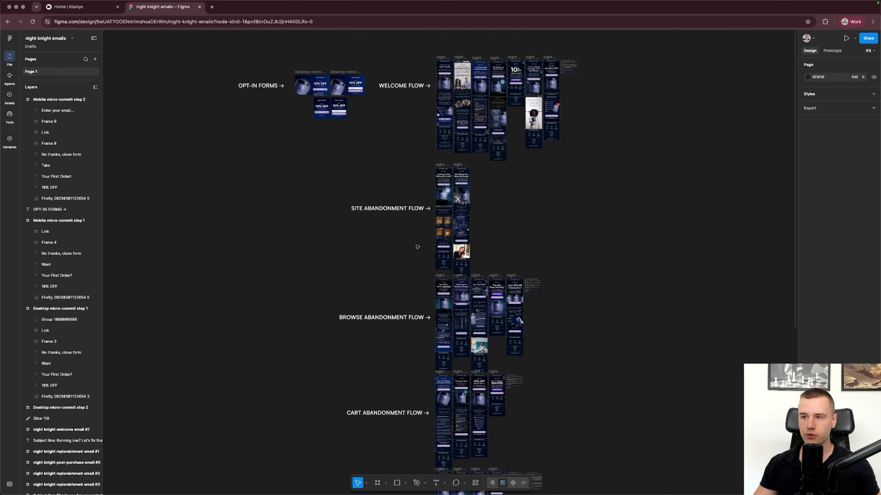
{"action": "scroll", "coordinate": [418, 247], "scroll_direction": "down", "scroll_amount": 1}
{"action": "scroll", "coordinate": [417, 247], "scroll_direction": "down", "scroll_amount": 15}
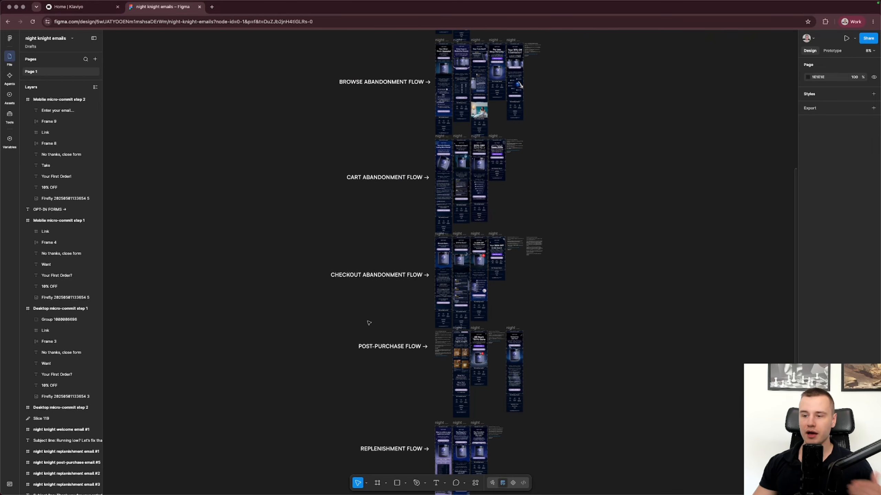
{"action": "scroll", "coordinate": [368, 320], "scroll_direction": "down", "scroll_amount": 5}
{"action": "scroll", "coordinate": [418, 324], "scroll_direction": "up", "scroll_amount": 1}
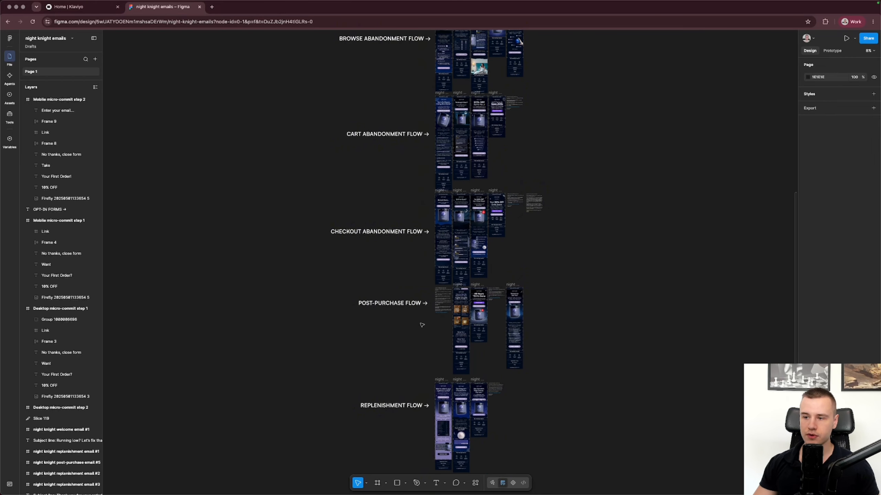
{"action": "scroll", "coordinate": [421, 324], "scroll_direction": "down", "scroll_amount": 7}
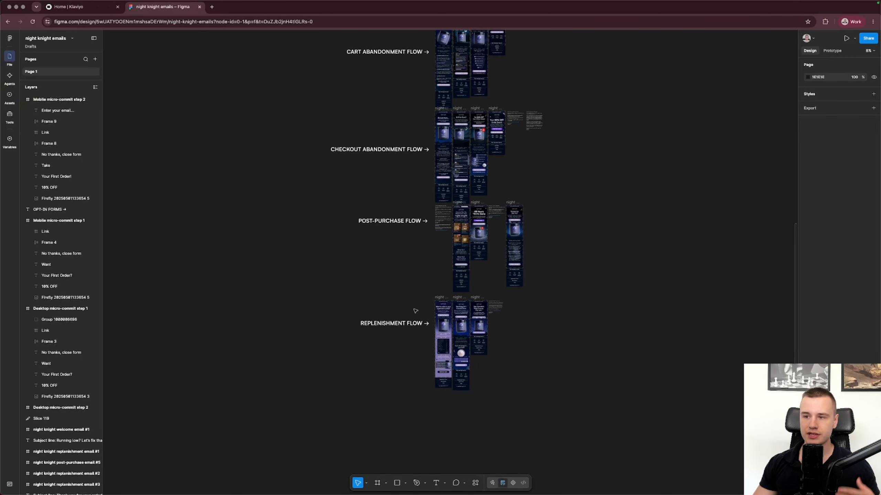
{"action": "scroll", "coordinate": [406, 296], "scroll_direction": "up", "scroll_amount": 15}
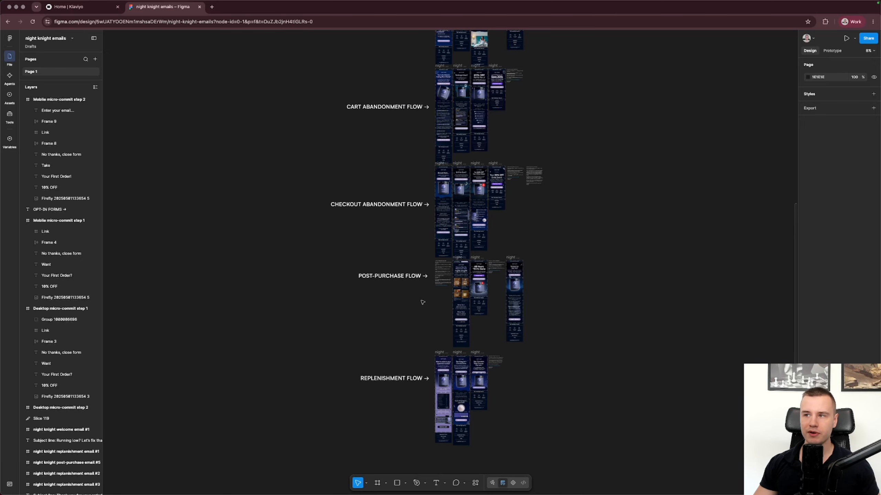
{"action": "scroll", "coordinate": [422, 305], "scroll_direction": "down", "scroll_amount": 5}
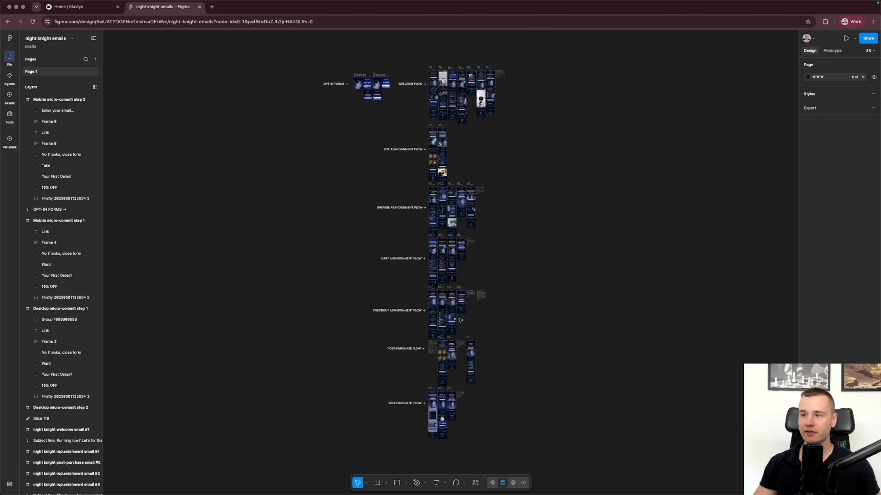
{"action": "scroll", "coordinate": [487, 218], "scroll_direction": "up", "scroll_amount": 3}
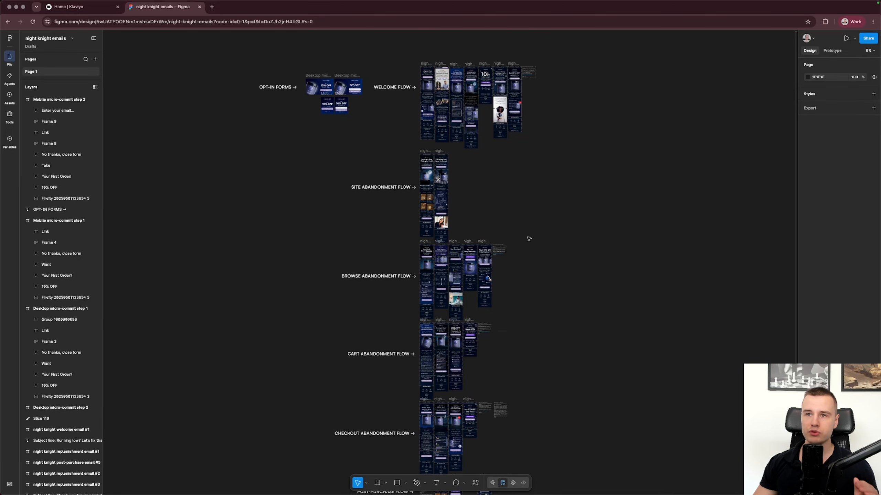
{"action": "scroll", "coordinate": [528, 239], "scroll_direction": "down", "scroll_amount": 1}
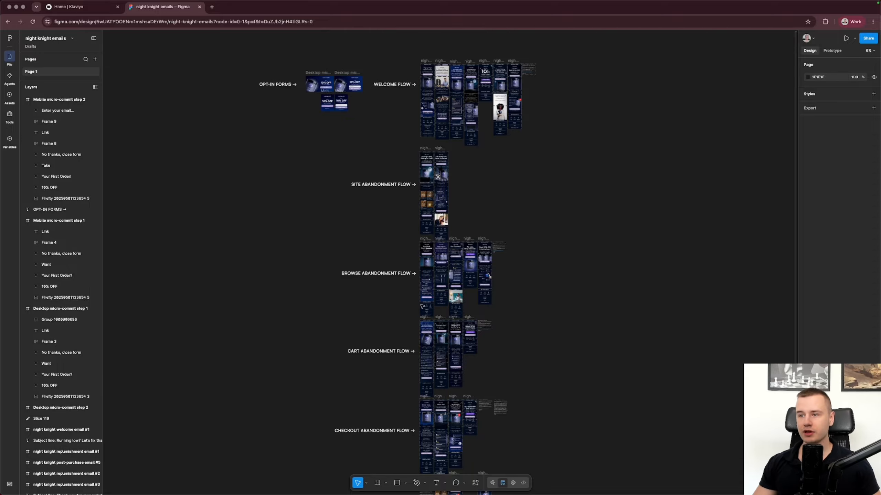
Examine the browse abandonment flow emails up close, especially the headers, product images and calls to action of the first ones.
{"action": "scroll", "coordinate": [438, 294], "scroll_direction": "up", "scroll_amount": 10}
{"action": "scroll", "coordinate": [378, 297], "scroll_direction": "down", "scroll_amount": 2}
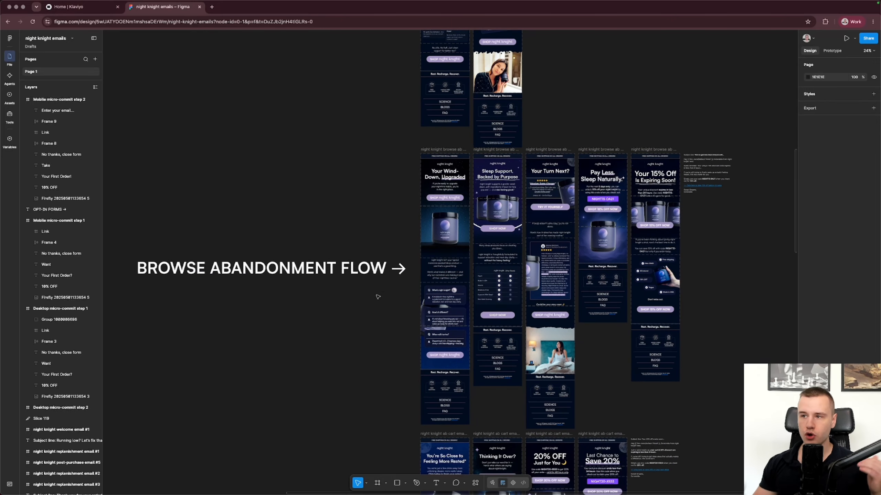
{"action": "scroll", "coordinate": [451, 224], "scroll_direction": "up", "scroll_amount": 5}
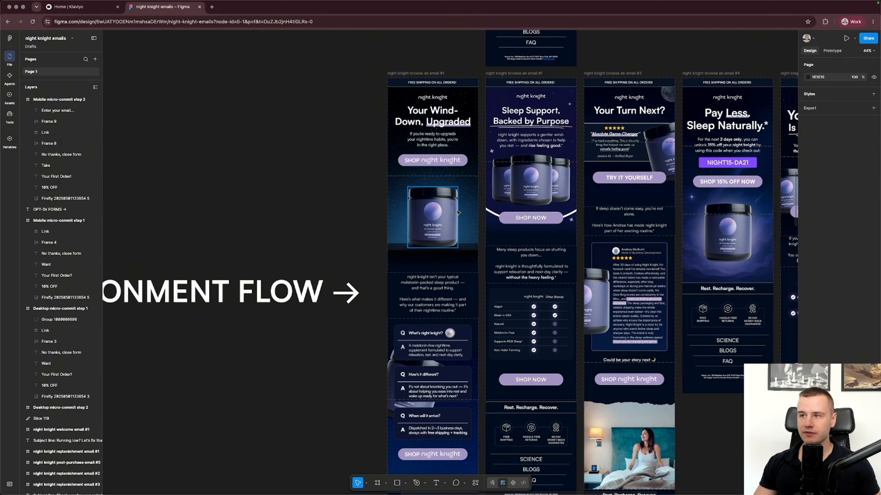
{"action": "scroll", "coordinate": [458, 223], "scroll_direction": "down", "scroll_amount": 3}
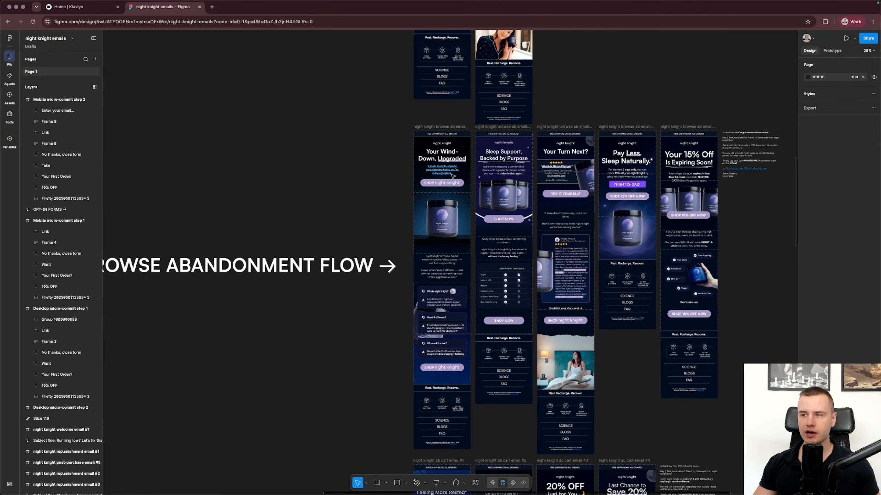
{"action": "scroll", "coordinate": [459, 223], "scroll_direction": "up", "scroll_amount": 10}
{"action": "scroll", "coordinate": [437, 279], "scroll_direction": "down", "scroll_amount": 3}
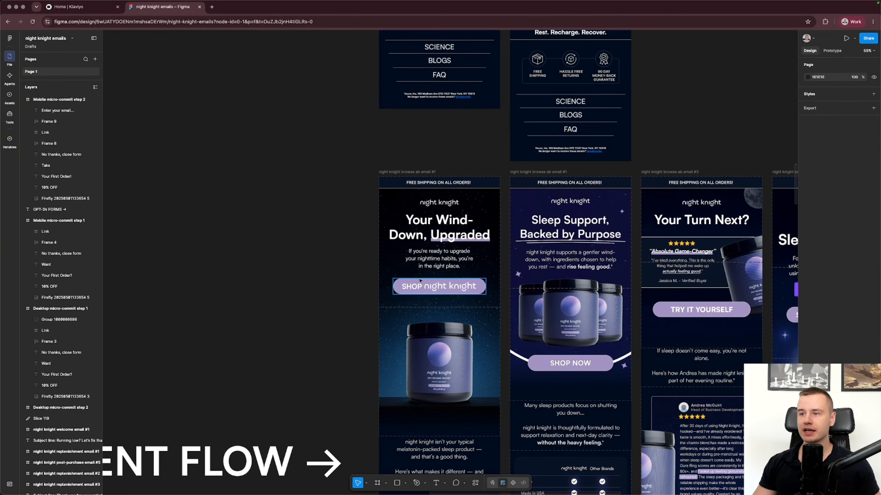
{"action": "scroll", "coordinate": [365, 190], "scroll_direction": "down", "scroll_amount": 2}
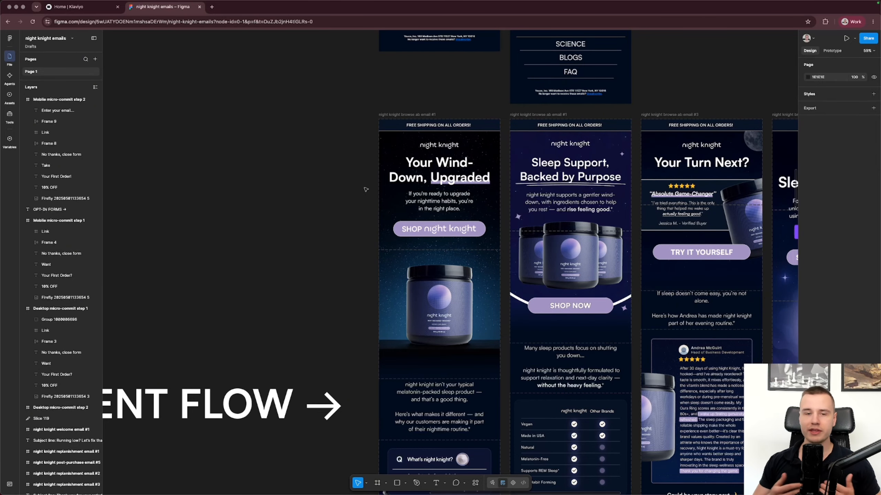
{"action": "scroll", "coordinate": [365, 190], "scroll_direction": "down", "scroll_amount": 8}
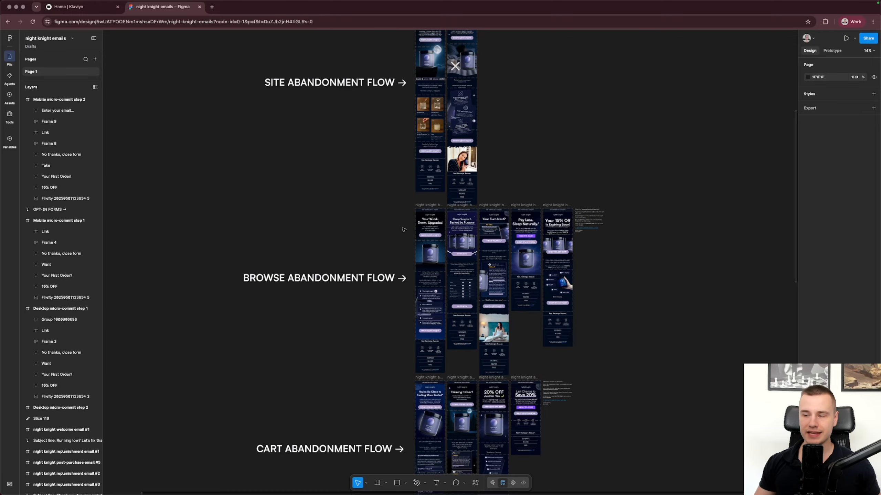
Examine the cart abandonment flow emails in the row below browse abandonment.
{"action": "scroll", "coordinate": [404, 229], "scroll_direction": "down", "scroll_amount": 5}
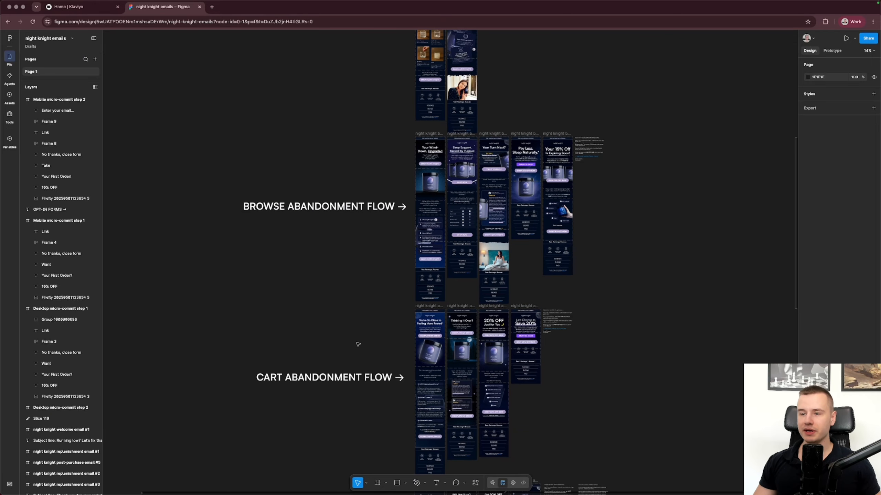
{"action": "scroll", "coordinate": [402, 388], "scroll_direction": "up", "scroll_amount": 3}
{"action": "scroll", "coordinate": [402, 389], "scroll_direction": "down", "scroll_amount": 5}
{"action": "scroll", "coordinate": [360, 347], "scroll_direction": "right", "scroll_amount": 2}
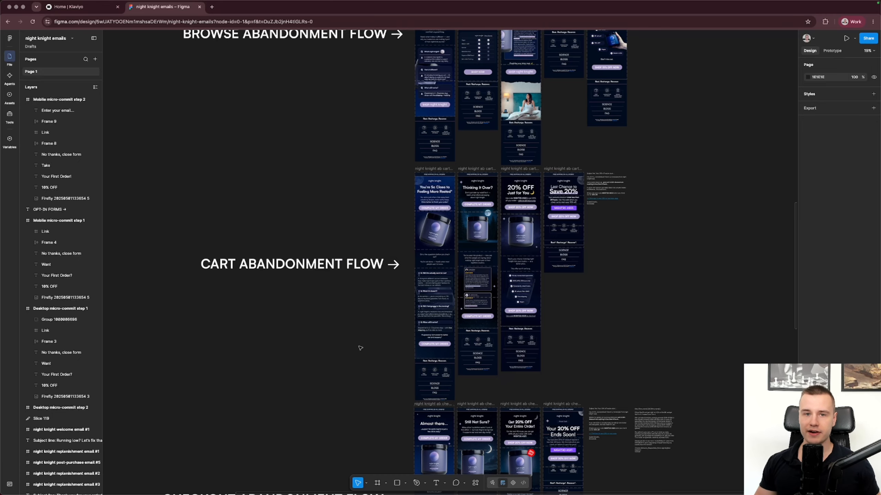
{"action": "scroll", "coordinate": [373, 332], "scroll_direction": "up", "scroll_amount": 3}
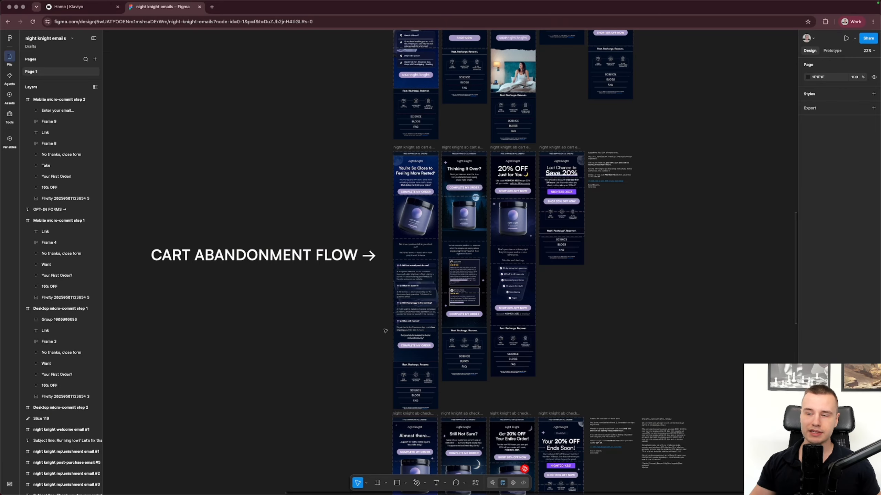
{"action": "scroll", "coordinate": [385, 331], "scroll_direction": "down", "scroll_amount": 5}
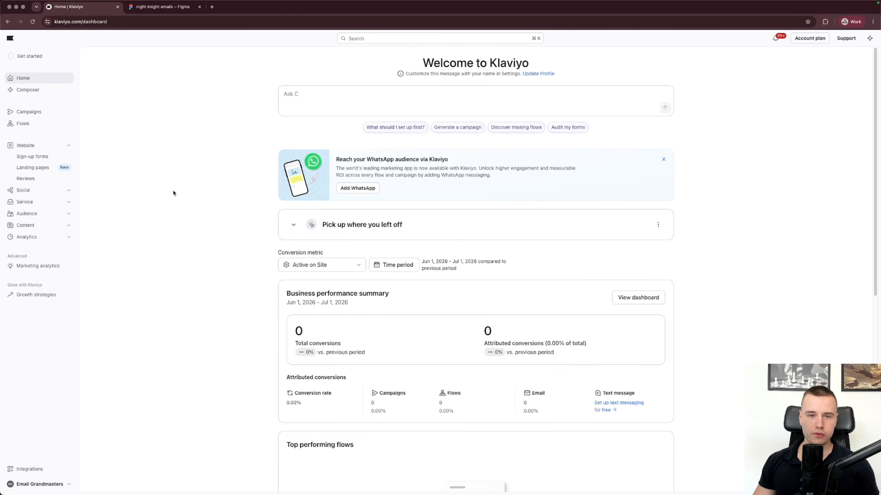
Switch to Klaviyo, start creating a welcome series from the flows page and browse the library's flow templates.
{"action": "left_click", "coordinate": [53, 125]}
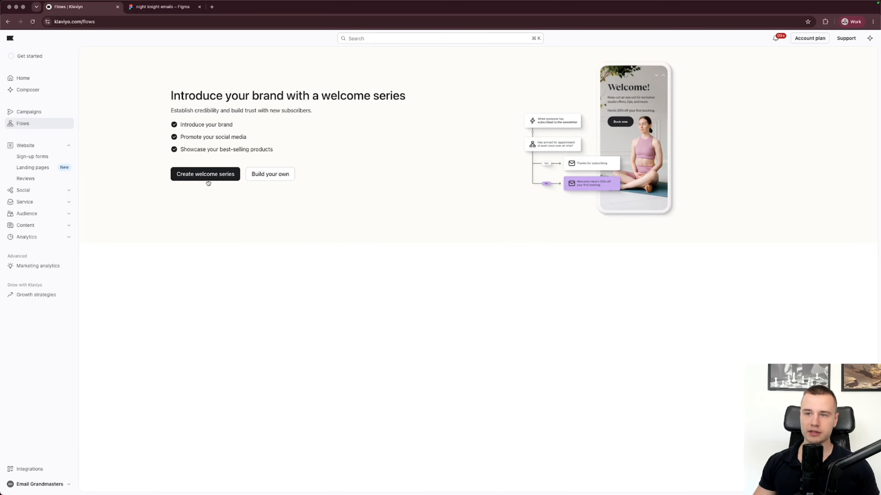
{"action": "left_click", "coordinate": [223, 175]}
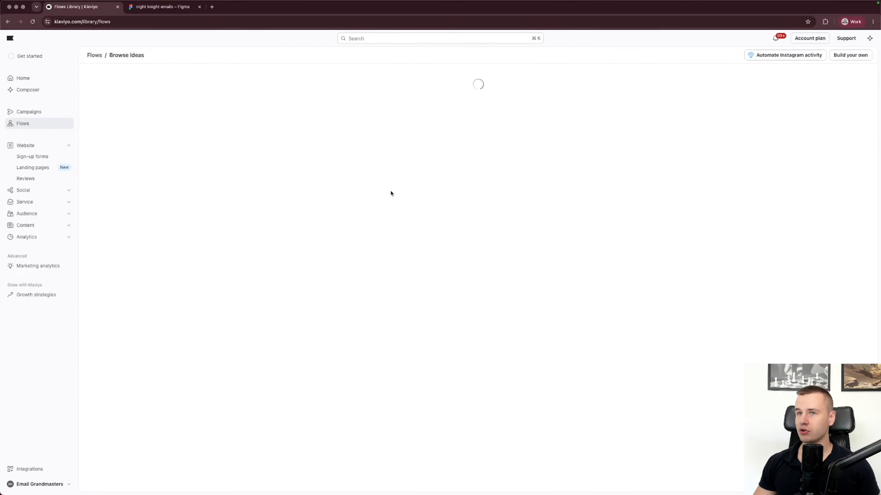
{"action": "left_click", "coordinate": [559, 208]}
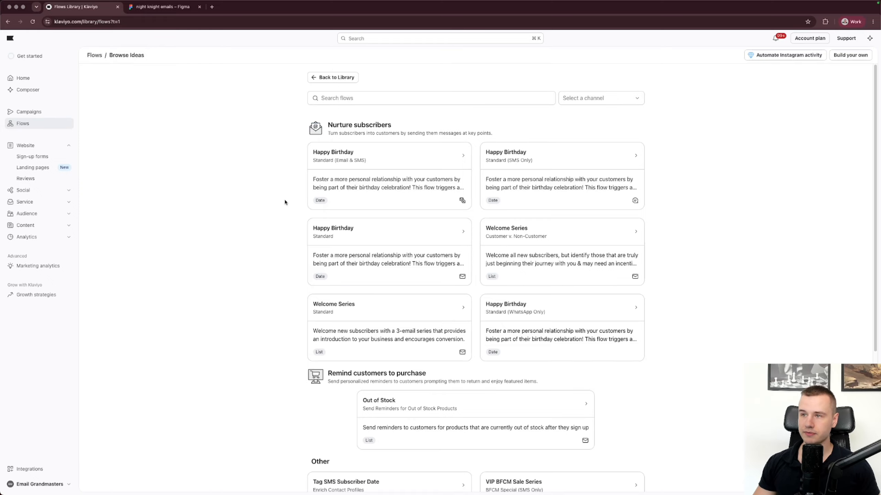
{"action": "scroll", "coordinate": [255, 191], "scroll_direction": "down", "scroll_amount": 5}
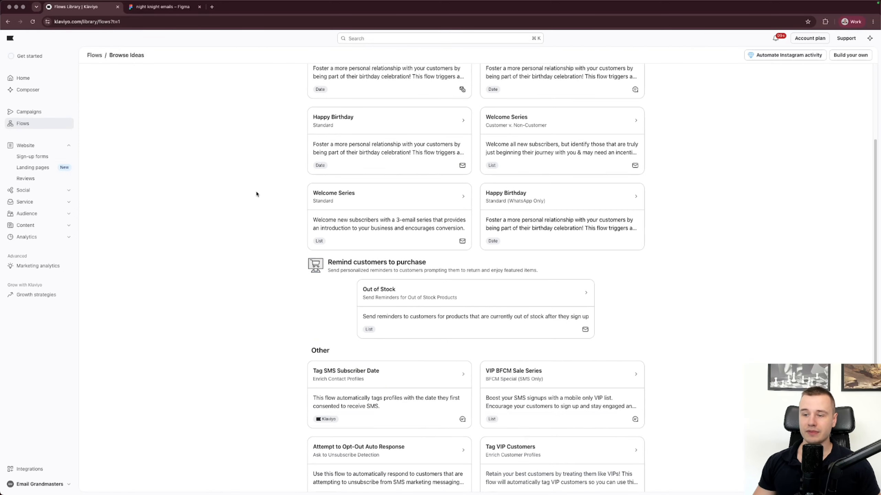
{"action": "scroll", "coordinate": [466, 261], "scroll_direction": "up", "scroll_amount": 5}
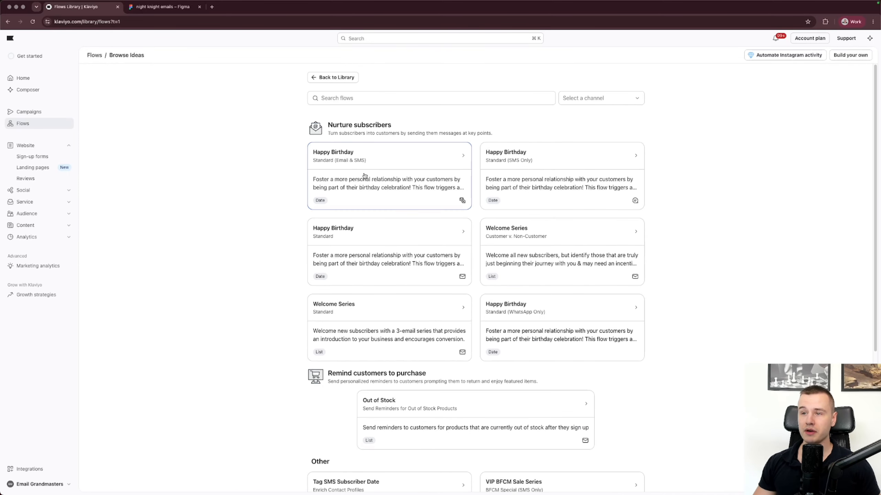
{"action": "scroll", "coordinate": [228, 235], "scroll_direction": "down", "scroll_amount": 6}
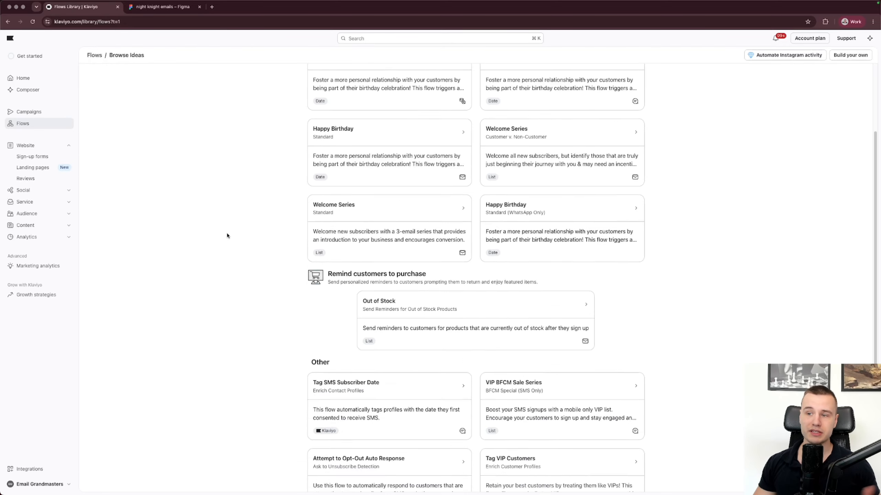
{"action": "scroll", "coordinate": [516, 294], "scroll_direction": "up", "scroll_amount": 6}
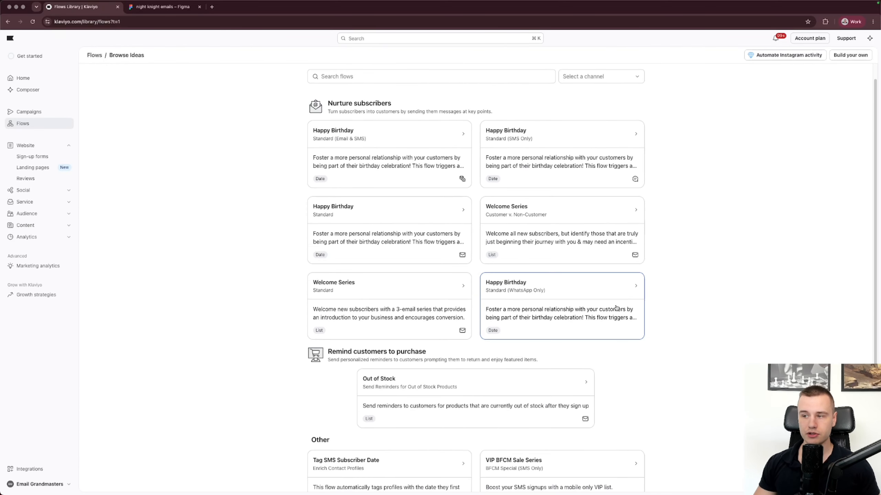
Create a flow from the Welcome Series "Customer v. Non-Customer" template with Email List as its trigger.
{"action": "left_click", "coordinate": [560, 240]}
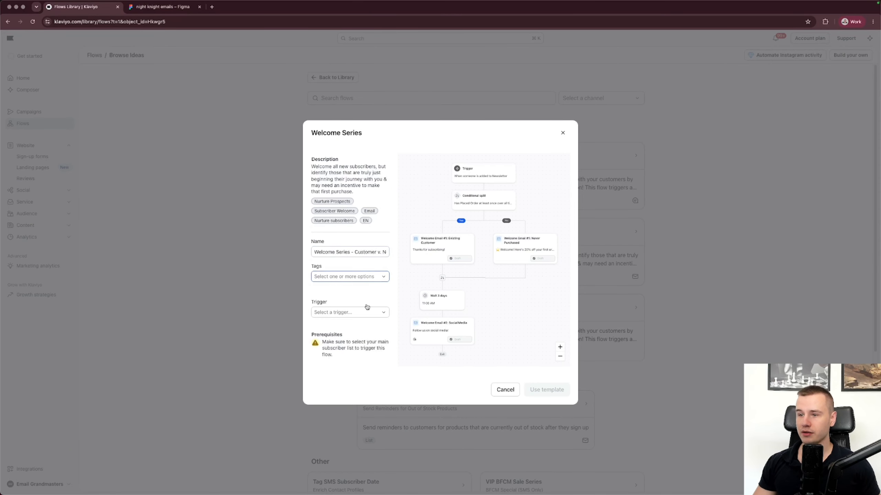
{"action": "left_click", "coordinate": [373, 312]}
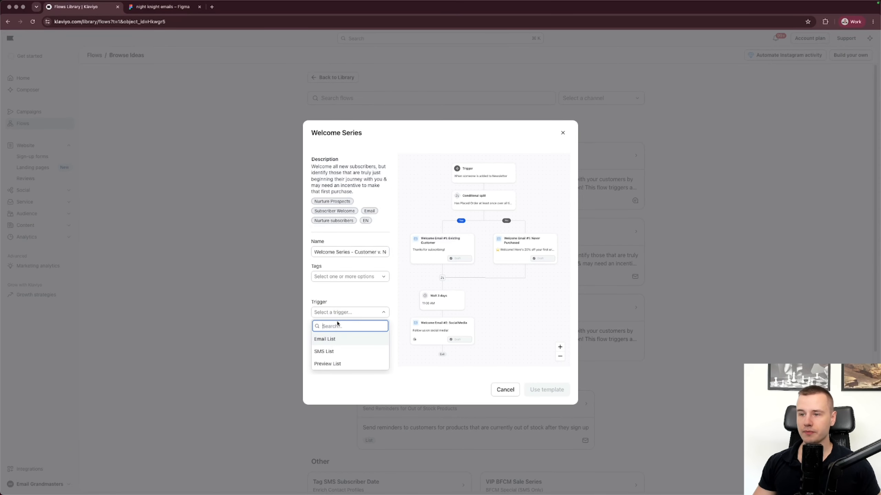
{"action": "left_click", "coordinate": [329, 339]}
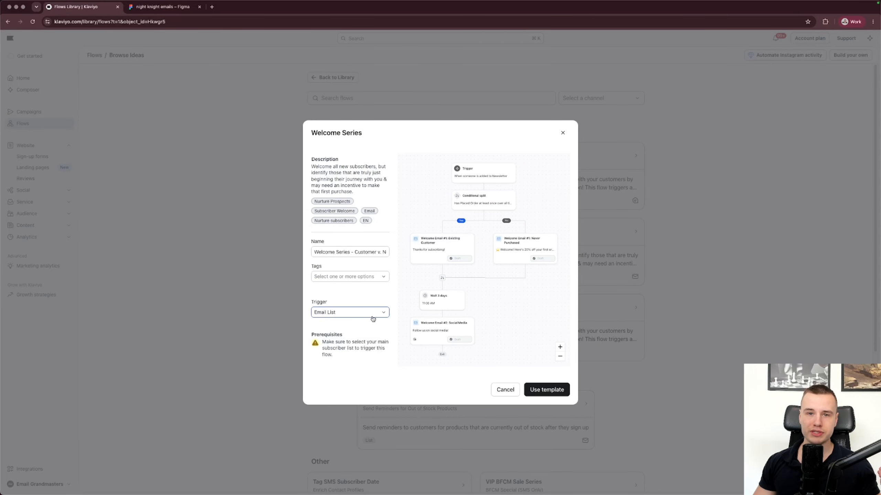
{"action": "left_click", "coordinate": [544, 389]}
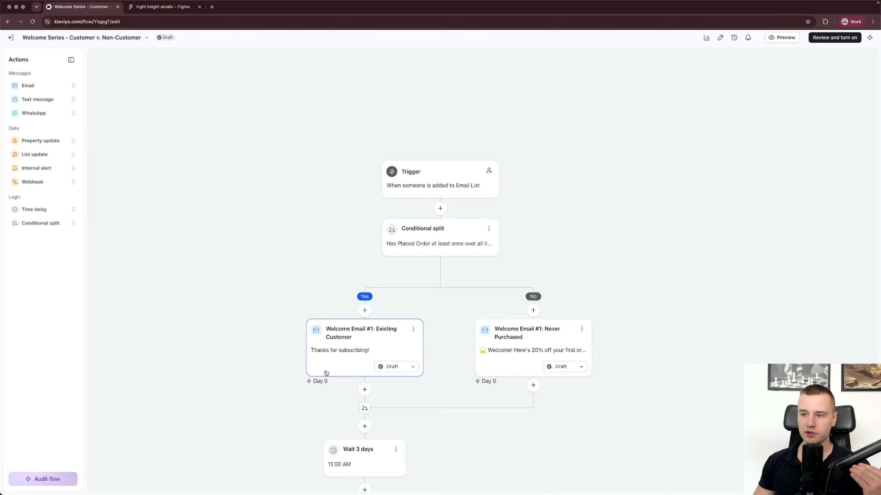
Try adding a text message below the existing-customer welcome email, and delete it from the flow again.
{"action": "scroll", "coordinate": [355, 330], "scroll_direction": "down", "scroll_amount": 1}
{"action": "scroll", "coordinate": [355, 330], "scroll_direction": "down", "scroll_amount": 5}
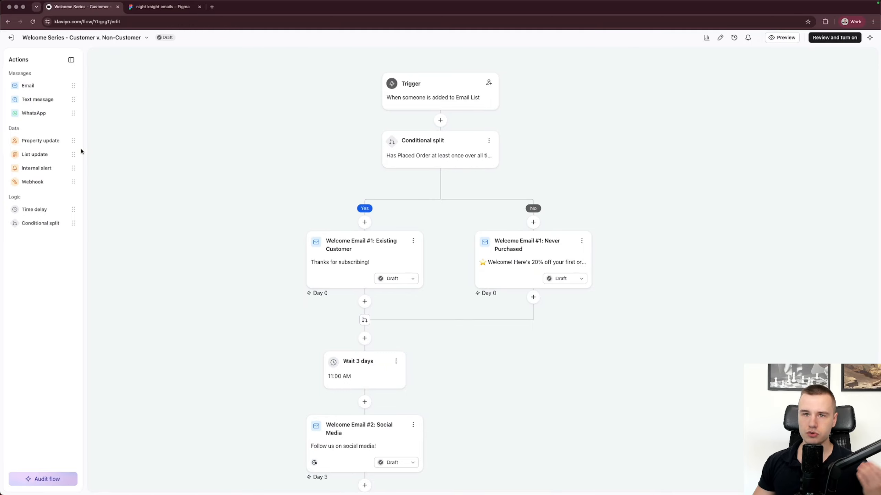
{"action": "mouse_move", "coordinate": [35, 102]}
{"action": "left_mouse_down"}
{"action": "mouse_move", "coordinate": [118, 163]}
{"action": "mouse_move", "coordinate": [355, 299]}
{"action": "mouse_move", "coordinate": [354, 320]}
{"action": "left_mouse_up"}
{"action": "left_click", "coordinate": [156, 66]}
{"action": "left_click", "coordinate": [412, 325]}
{"action": "left_click", "coordinate": [418, 365]}
{"action": "left_click", "coordinate": [486, 288]}
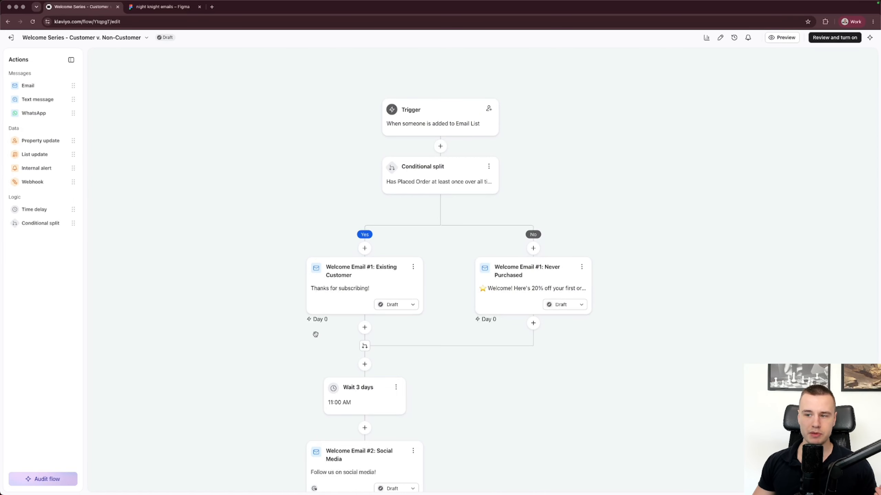
{"action": "scroll", "coordinate": [381, 347], "scroll_direction": "down", "scroll_amount": 2}
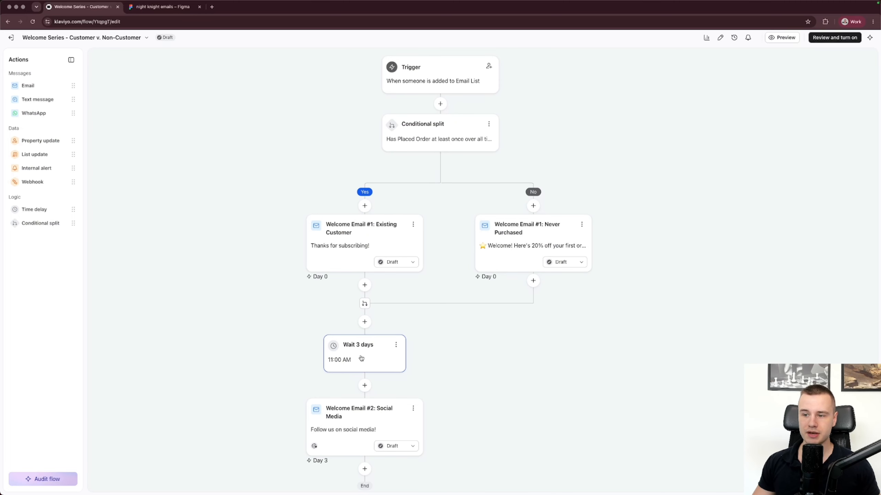
Open the details of the existing-customer welcome email and review its subject line, sender settings and template preview.
{"action": "scroll", "coordinate": [360, 358], "scroll_direction": "down", "scroll_amount": 1}
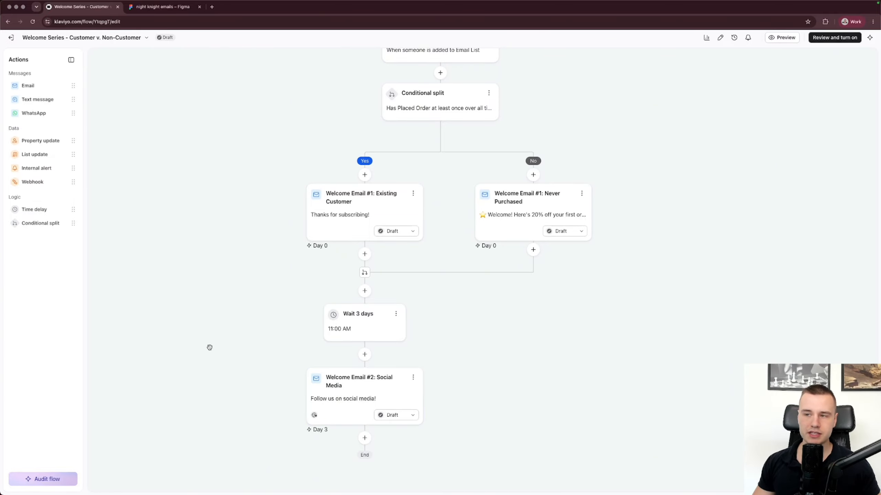
{"action": "scroll", "coordinate": [246, 358], "scroll_direction": "up", "scroll_amount": 3}
{"action": "left_click", "coordinate": [317, 323]}
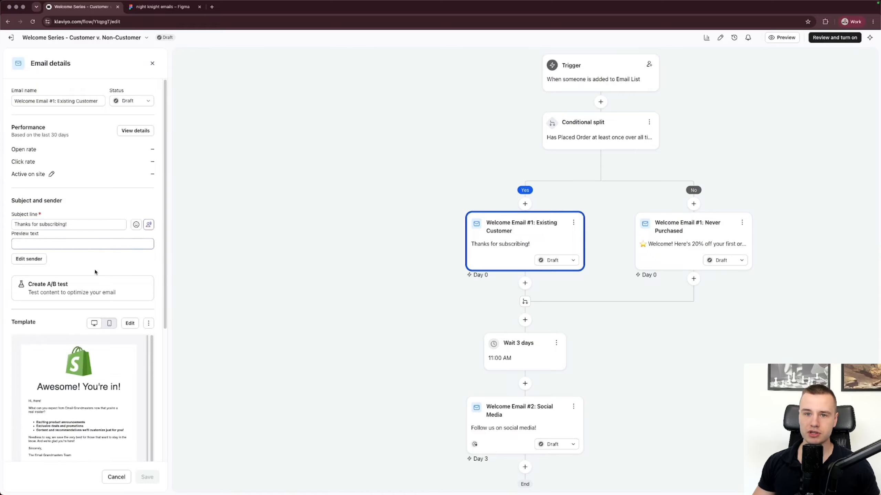
{"action": "scroll", "coordinate": [83, 295], "scroll_direction": "down", "scroll_amount": 3}
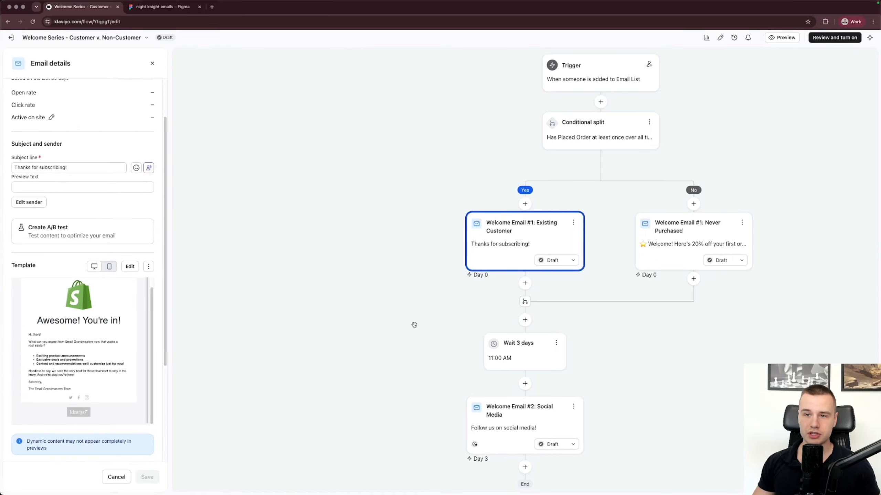
Switch to Figma and look over the opt-in forms and the row of welcome flow emails.
{"action": "key", "text": "ctrl+Tab"}
{"action": "scroll", "coordinate": [388, 273], "scroll_direction": "up", "scroll_amount": 10}
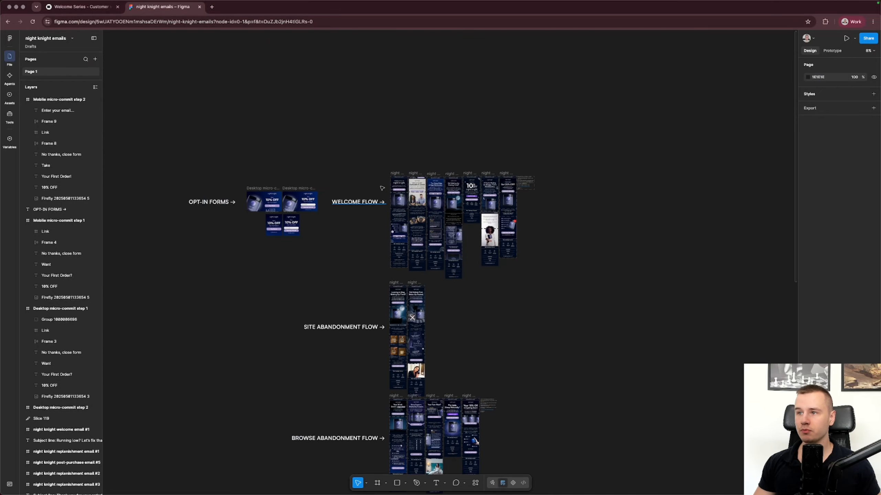
{"action": "scroll", "coordinate": [398, 264], "scroll_direction": "up", "scroll_amount": 15}
{"action": "scroll", "coordinate": [410, 259], "scroll_direction": "down", "scroll_amount": 10}
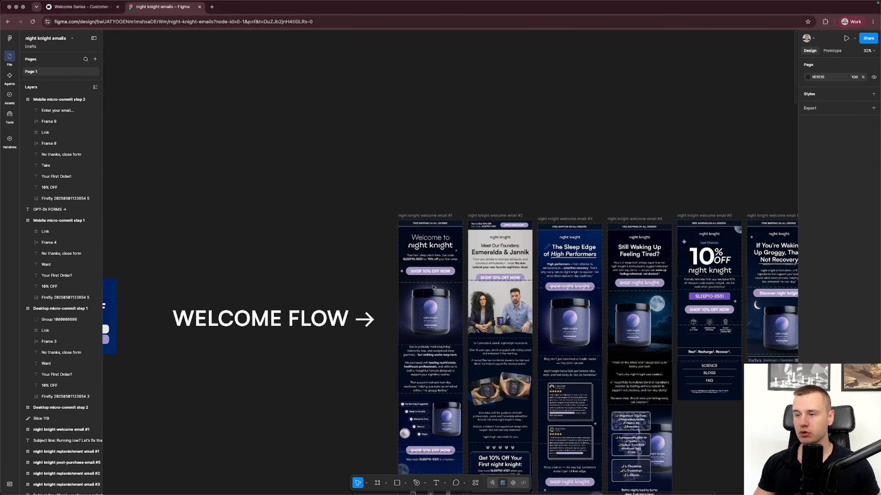
{"action": "scroll", "coordinate": [423, 286], "scroll_direction": "left", "scroll_amount": 10}
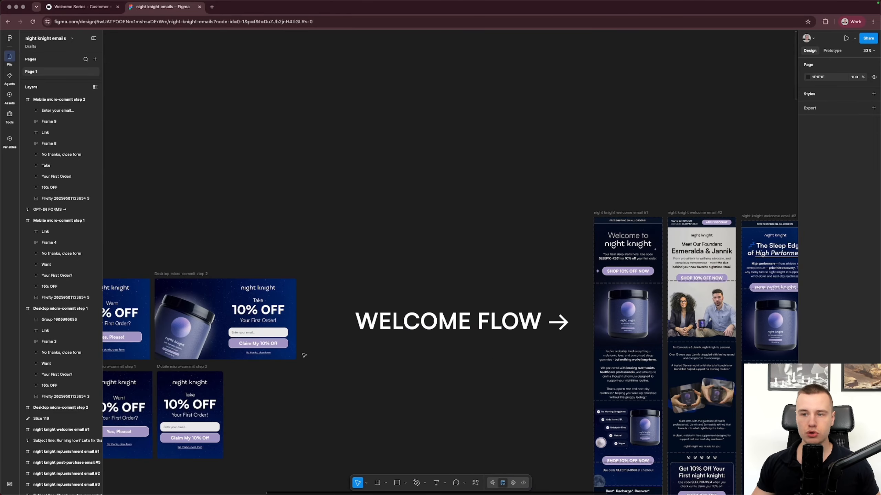
{"action": "scroll", "coordinate": [315, 359], "scroll_direction": "right", "scroll_amount": 10}
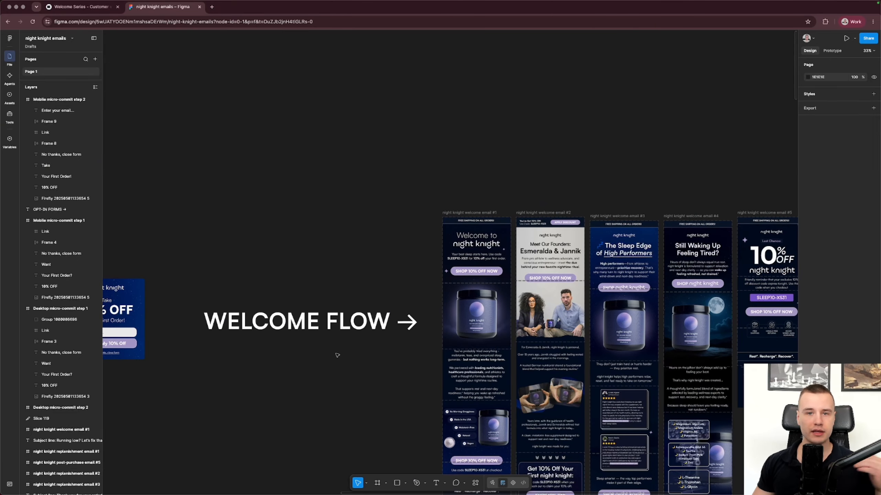
{"action": "scroll", "coordinate": [311, 350], "scroll_direction": "right", "scroll_amount": 3}
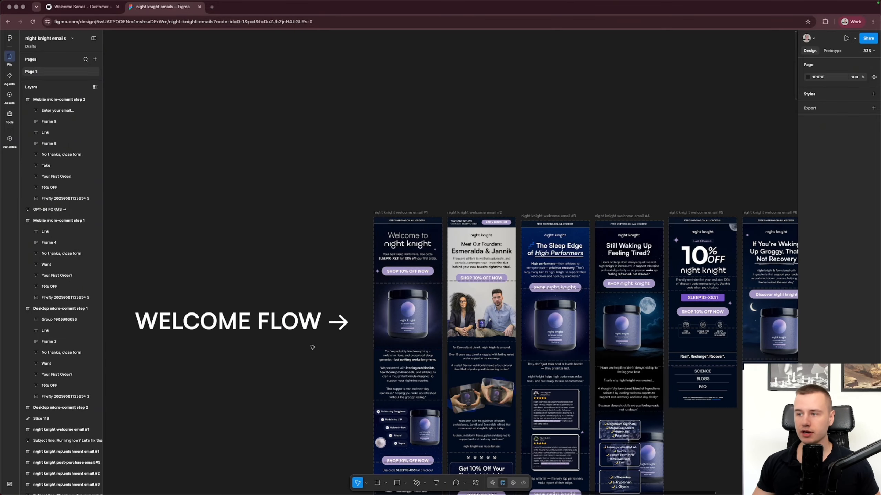
Examine night knight welcome email #1 from its discount header through the product benefits to the footer.
{"action": "scroll", "coordinate": [405, 266], "scroll_direction": "up", "scroll_amount": 5}
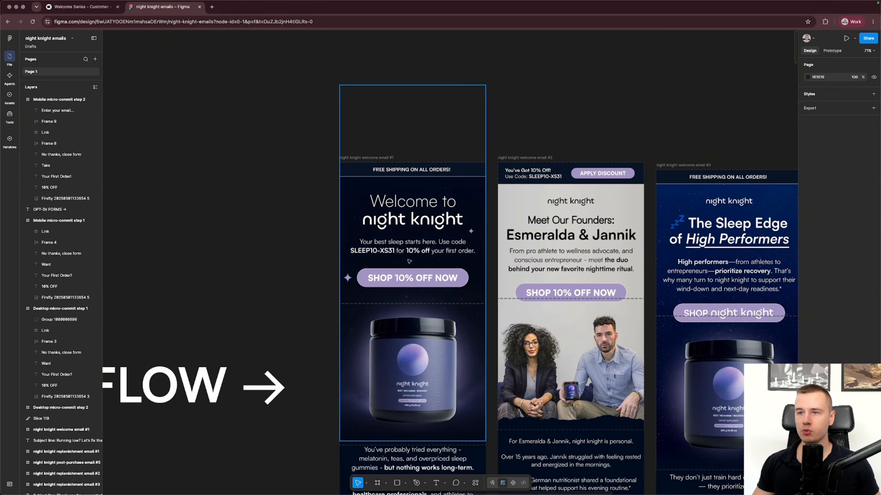
{"action": "scroll", "coordinate": [413, 256], "scroll_direction": "up", "scroll_amount": 5}
{"action": "scroll", "coordinate": [436, 233], "scroll_direction": "up", "scroll_amount": 2}
{"action": "scroll", "coordinate": [436, 232], "scroll_direction": "down", "scroll_amount": 7}
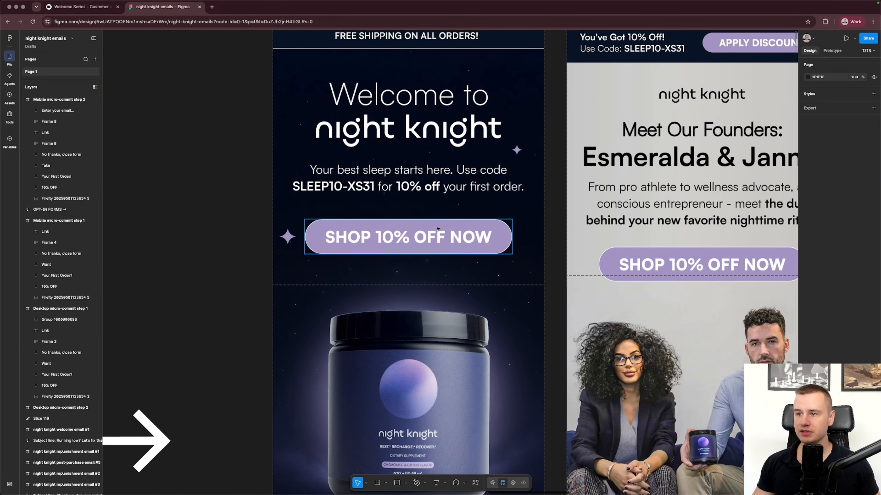
{"action": "scroll", "coordinate": [398, 173], "scroll_direction": "up", "scroll_amount": 4}
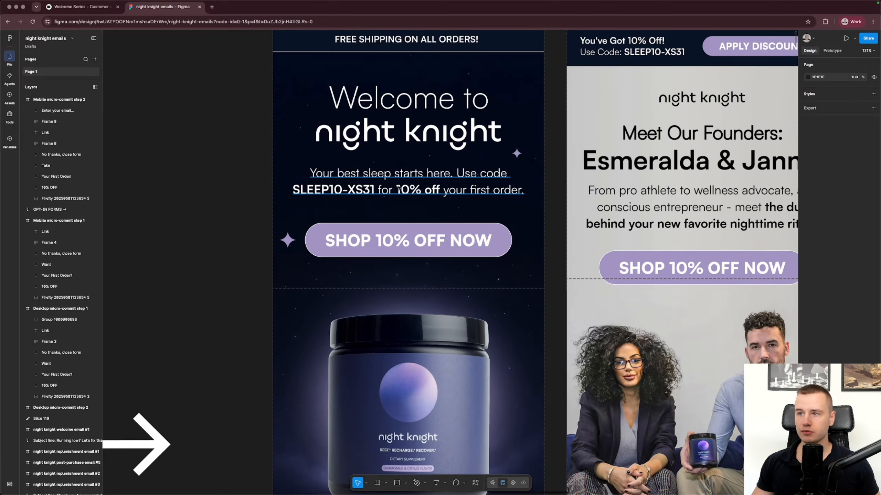
{"action": "scroll", "coordinate": [405, 197], "scroll_direction": "down", "scroll_amount": 3}
{"action": "scroll", "coordinate": [406, 197], "scroll_direction": "down", "scroll_amount": 4}
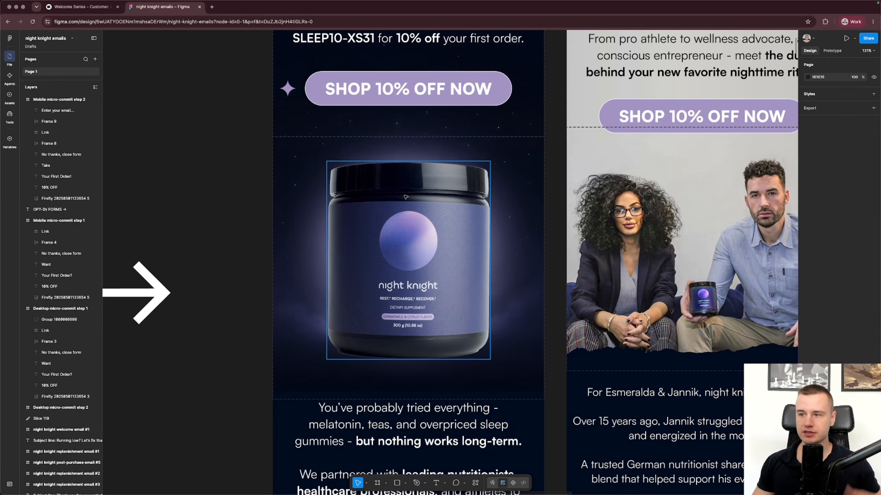
{"action": "scroll", "coordinate": [404, 242], "scroll_direction": "down", "scroll_amount": 5}
{"action": "scroll", "coordinate": [416, 242], "scroll_direction": "down", "scroll_amount": 2}
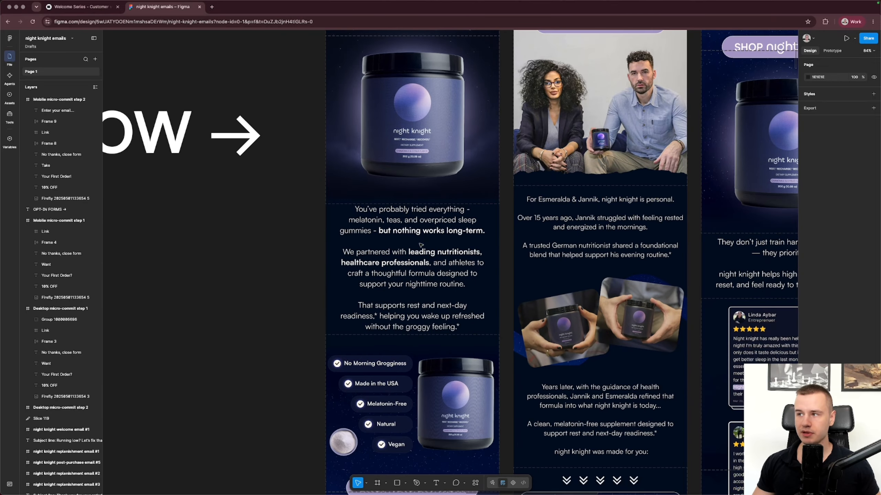
{"action": "scroll", "coordinate": [420, 244], "scroll_direction": "down", "scroll_amount": 2}
{"action": "scroll", "coordinate": [420, 245], "scroll_direction": "down", "scroll_amount": 5}
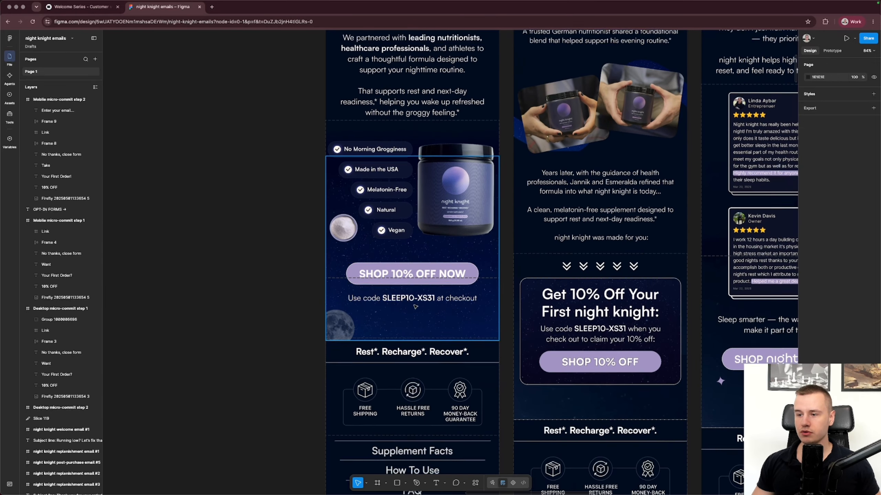
Survey the full set of welcome emails and the abandonment flow rows below them.
{"action": "scroll", "coordinate": [445, 303], "scroll_direction": "up", "scroll_amount": 10}
{"action": "scroll", "coordinate": [445, 303], "scroll_direction": "up", "scroll_amount": 6}
{"action": "scroll", "coordinate": [416, 323], "scroll_direction": "down", "scroll_amount": 5}
{"action": "scroll", "coordinate": [416, 323], "scroll_direction": "up", "scroll_amount": 3}
{"action": "scroll", "coordinate": [417, 312], "scroll_direction": "down", "scroll_amount": 3}
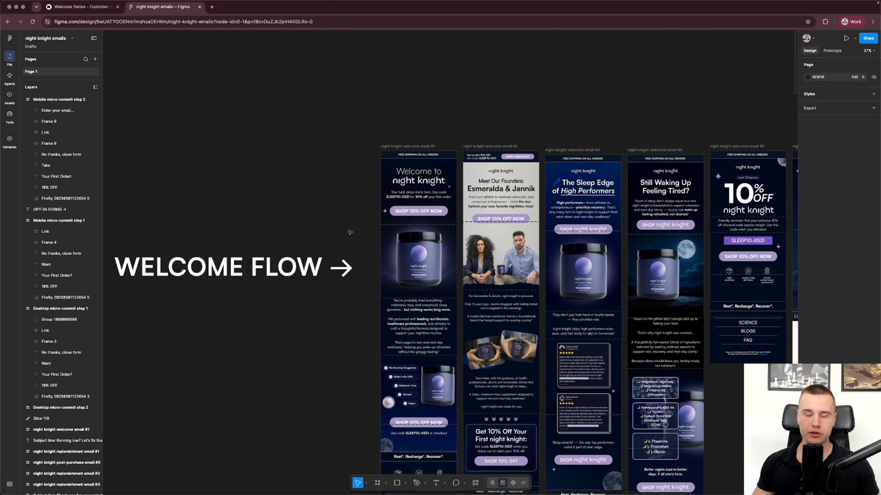
{"action": "scroll", "coordinate": [338, 221], "scroll_direction": "down", "scroll_amount": 10}
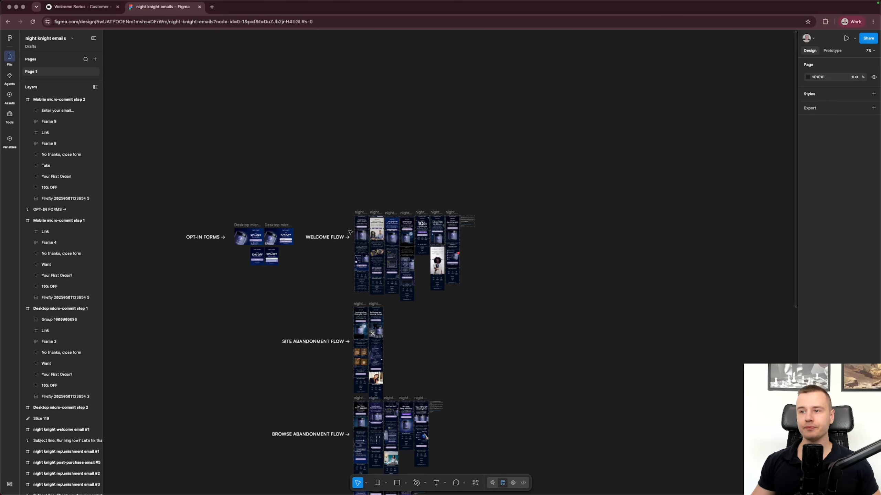
{"action": "scroll", "coordinate": [338, 262], "scroll_direction": "down", "scroll_amount": 3}
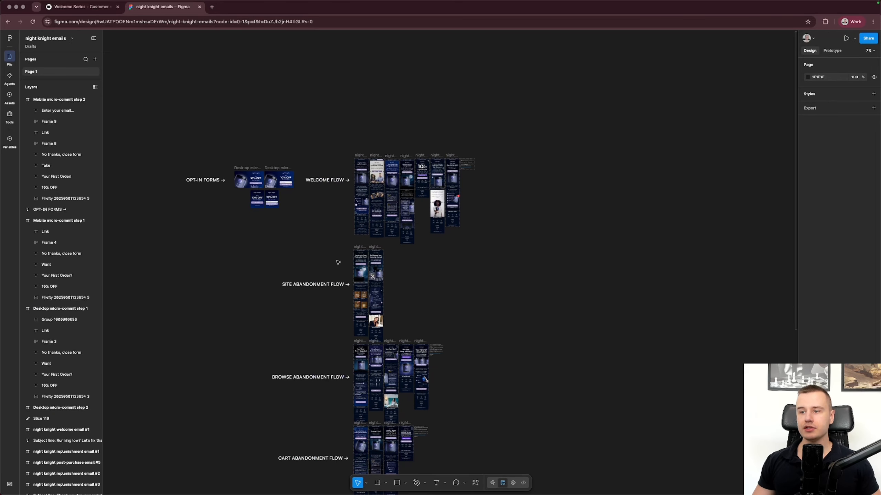
Switch back to Klaviyo and exit the welcome series flow, leaving it as a draft.
{"action": "left_click", "coordinate": [80, 7]}
{"action": "left_click", "coordinate": [11, 37]}
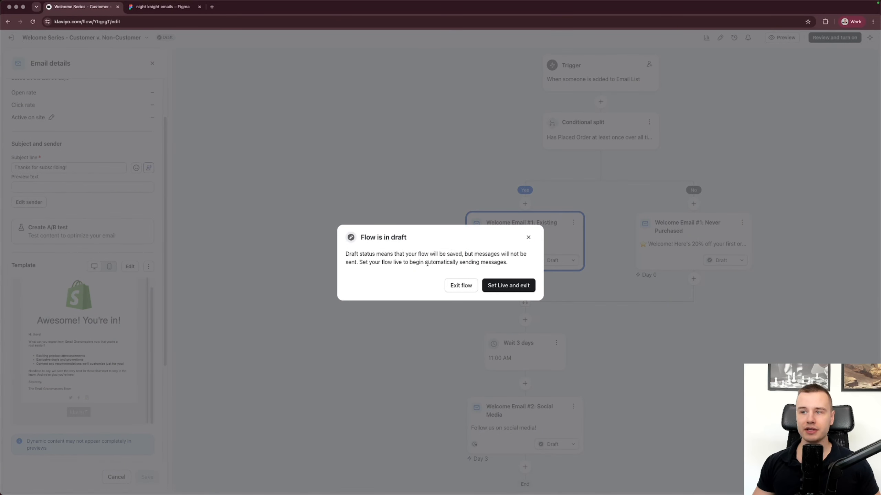
{"action": "left_click", "coordinate": [461, 286]}
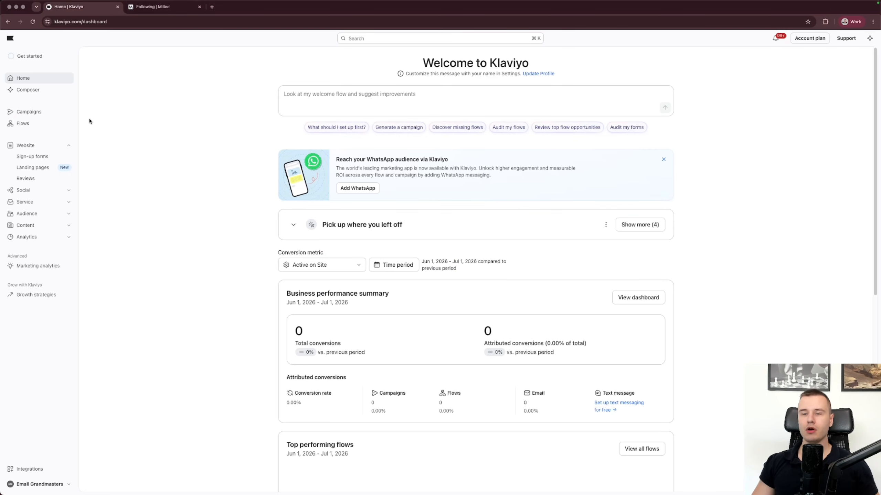
Create a single-channel email campaign dated Jul 01, 2026, keeping the suggested campaign name.
{"action": "left_click", "coordinate": [41, 112]}
{"action": "left_click", "coordinate": [847, 55]}
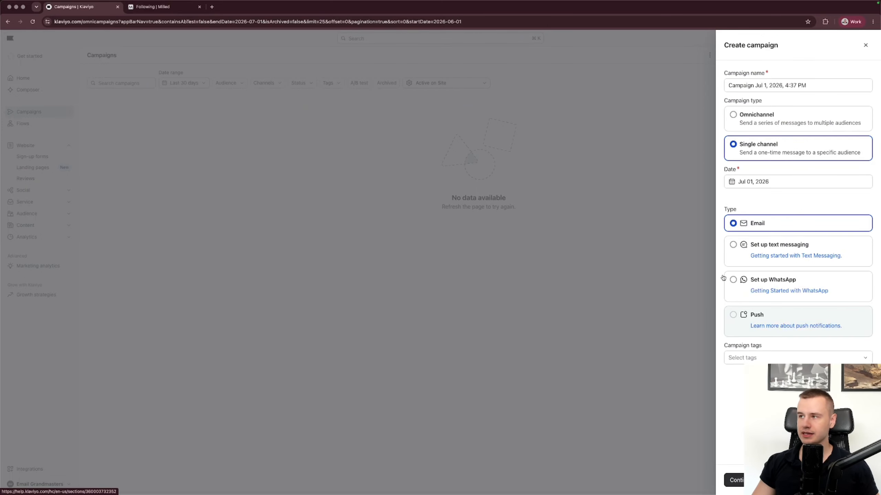
{"action": "left_click", "coordinate": [733, 480]}
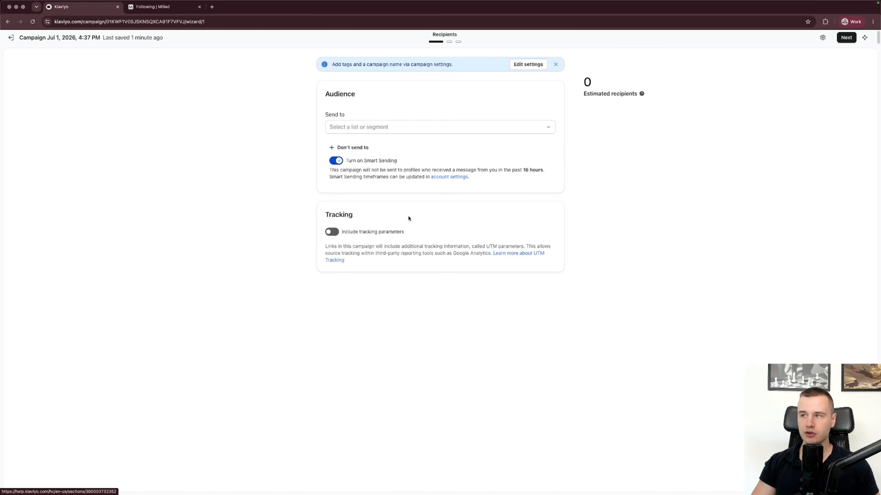
Address the campaign to Email List, show the exclusion field, turn off Smart Sending and continue to the message stage.
{"action": "left_click", "coordinate": [377, 127]}
{"action": "left_click", "coordinate": [364, 169]}
{"action": "left_click", "coordinate": [261, 147]}
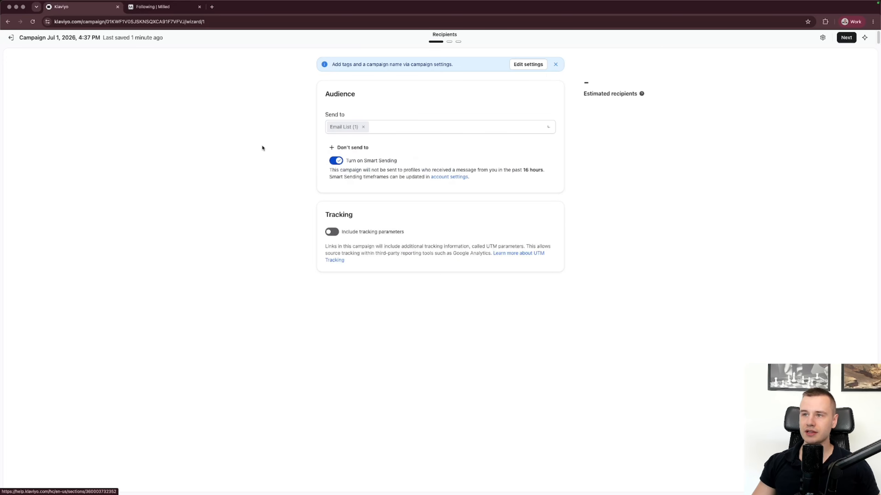
{"action": "left_click", "coordinate": [352, 148]}
{"action": "left_click", "coordinate": [336, 172]}
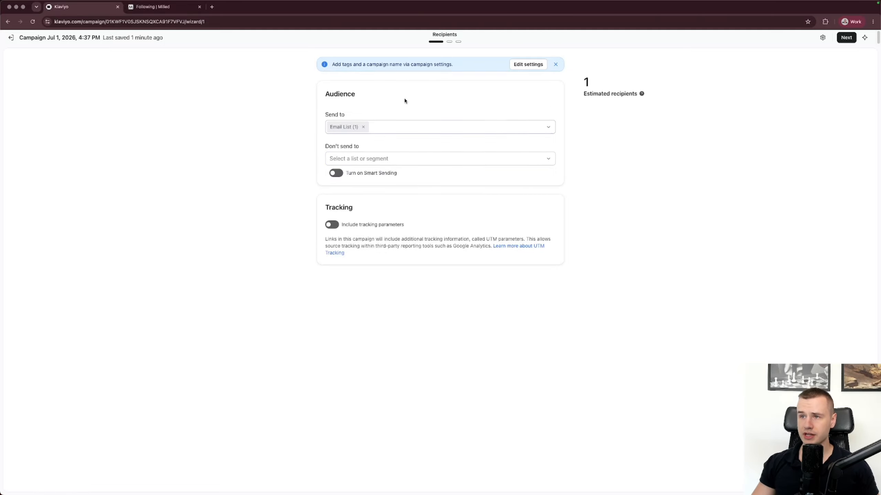
{"action": "left_click", "coordinate": [846, 37]}
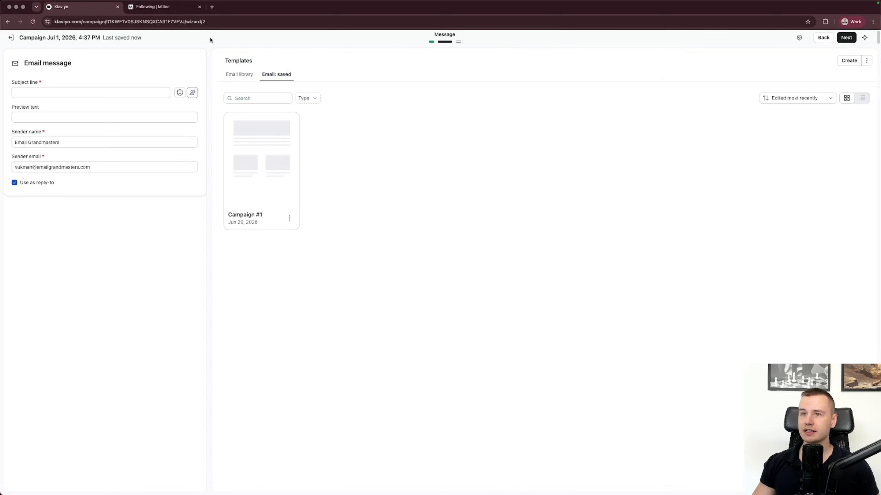
Apply the saved Campaign #1 template to the campaign's email message, leaving the subject line and preview text empty.
{"action": "left_click", "coordinate": [75, 91]}
{"action": "left_click", "coordinate": [60, 116]}
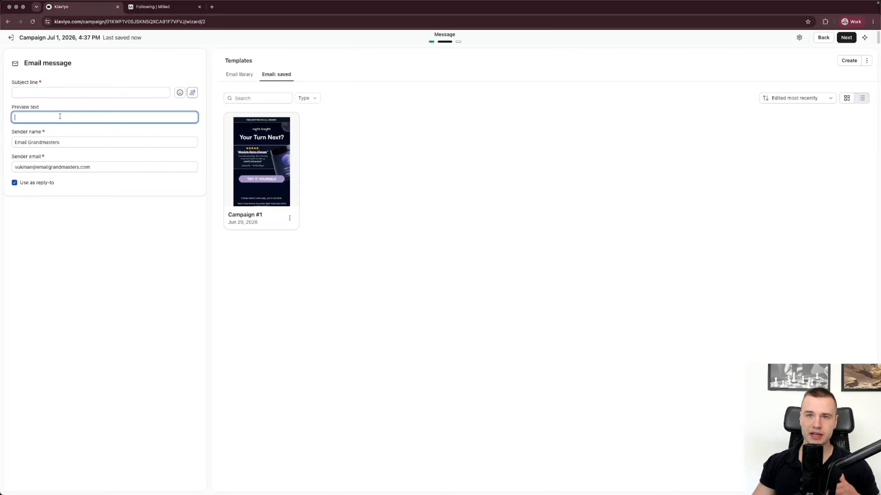
{"action": "left_click", "coordinate": [289, 219]}
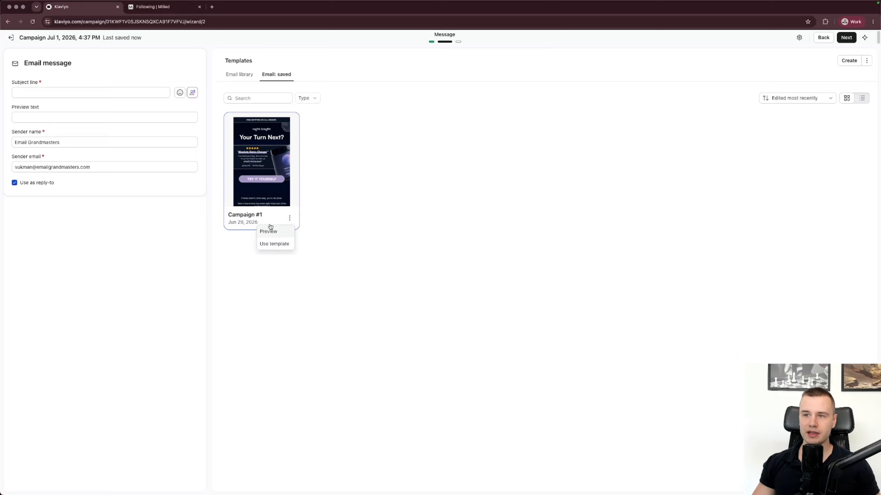
{"action": "left_click", "coordinate": [274, 243]}
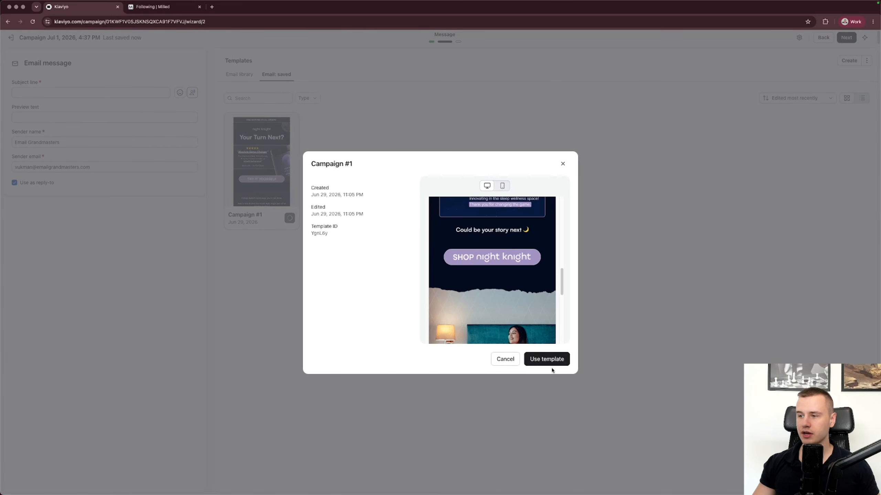
{"action": "left_click", "coordinate": [547, 360]}
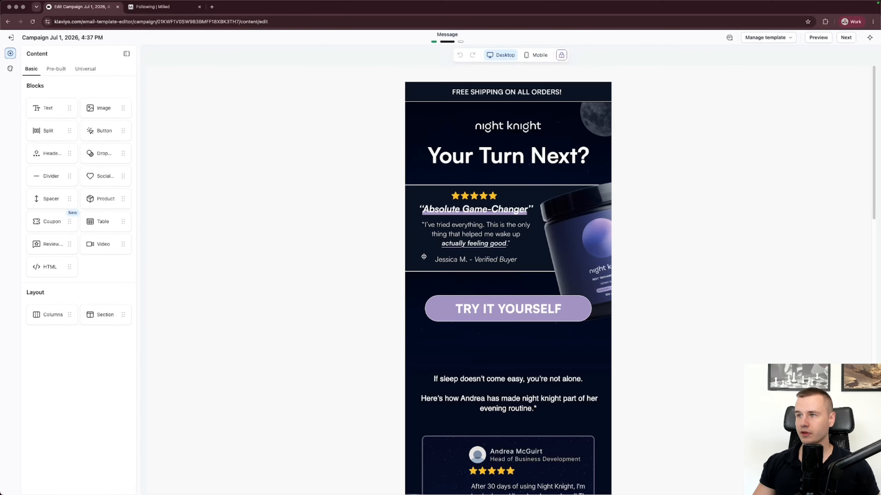
Examine the campaign email's design in the editor, from the headline and customer review down to the guarantees and footer.
{"action": "scroll", "coordinate": [288, 193], "scroll_direction": "down", "scroll_amount": 5}
{"action": "scroll", "coordinate": [444, 332], "scroll_direction": "down", "scroll_amount": 13}
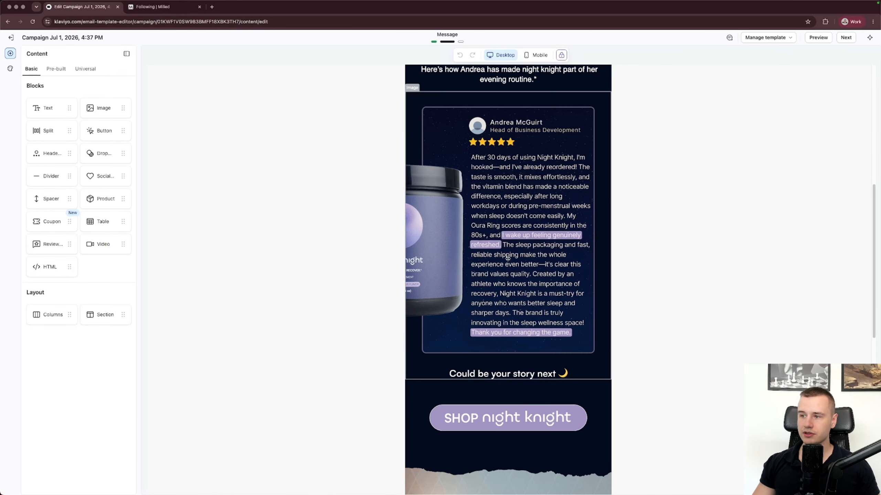
{"action": "scroll", "coordinate": [389, 295], "scroll_direction": "up", "scroll_amount": 10}
{"action": "scroll", "coordinate": [366, 298], "scroll_direction": "up", "scroll_amount": 6}
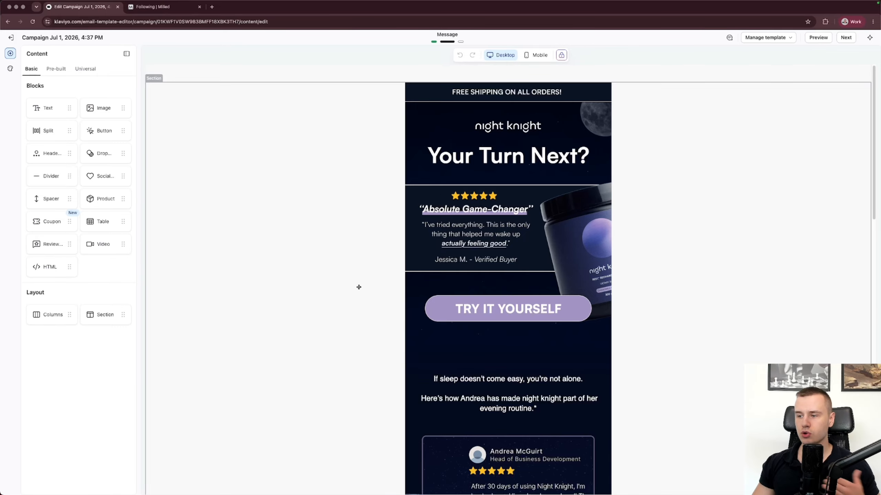
{"action": "scroll", "coordinate": [347, 278], "scroll_direction": "down", "scroll_amount": 2}
{"action": "scroll", "coordinate": [376, 261], "scroll_direction": "down", "scroll_amount": 11}
{"action": "scroll", "coordinate": [365, 258], "scroll_direction": "down", "scroll_amount": 6}
{"action": "scroll", "coordinate": [354, 246], "scroll_direction": "up", "scroll_amount": 7}
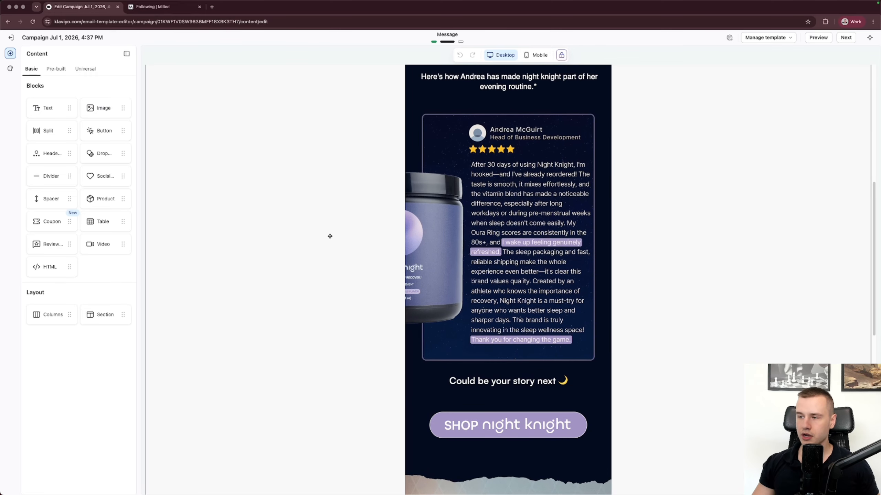
{"action": "scroll", "coordinate": [391, 252], "scroll_direction": "down", "scroll_amount": 7}
{"action": "scroll", "coordinate": [391, 252], "scroll_direction": "up", "scroll_amount": 10}
{"action": "scroll", "coordinate": [392, 254], "scroll_direction": "down", "scroll_amount": 3}
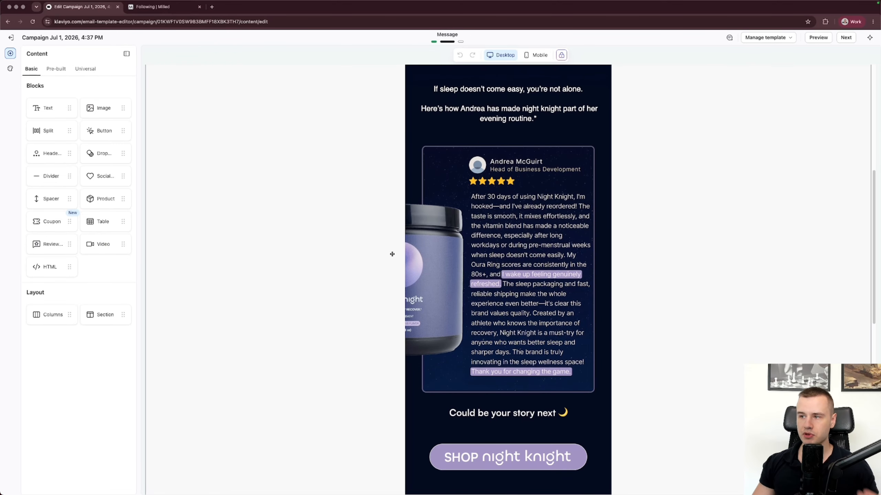
{"action": "scroll", "coordinate": [392, 255], "scroll_direction": "down", "scroll_amount": 1}
{"action": "scroll", "coordinate": [391, 252], "scroll_direction": "down", "scroll_amount": 12}
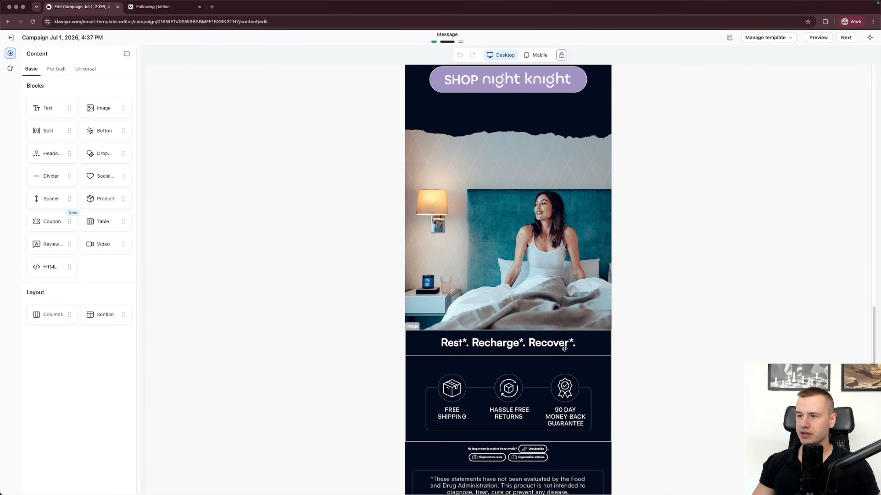
{"action": "scroll", "coordinate": [498, 320], "scroll_direction": "up", "scroll_amount": 15}
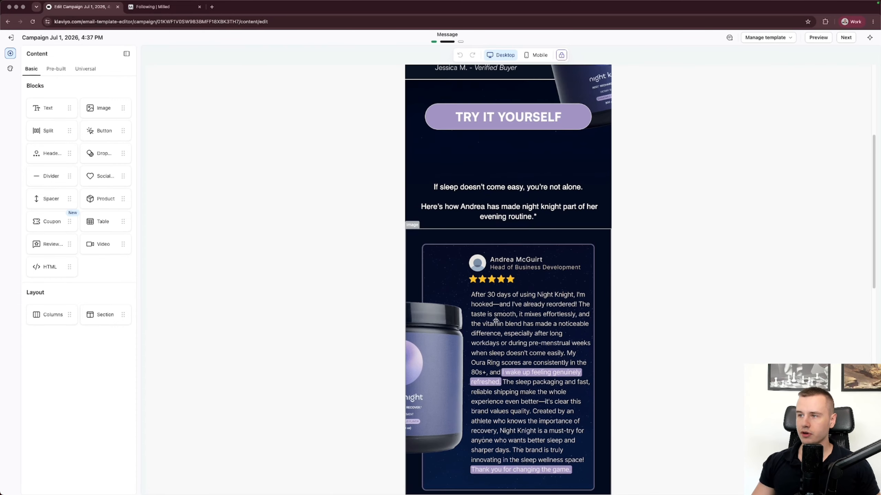
{"action": "scroll", "coordinate": [497, 320], "scroll_direction": "up", "scroll_amount": 6}
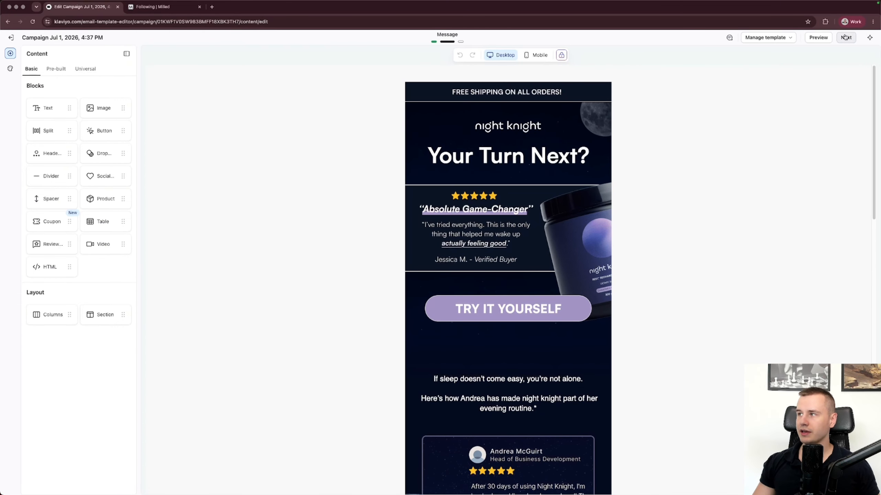
Leave the template editor and give the campaign email the subject line "Your Turn Next?" and preview text "Try it out yourself...".
{"action": "left_click", "coordinate": [845, 37]}
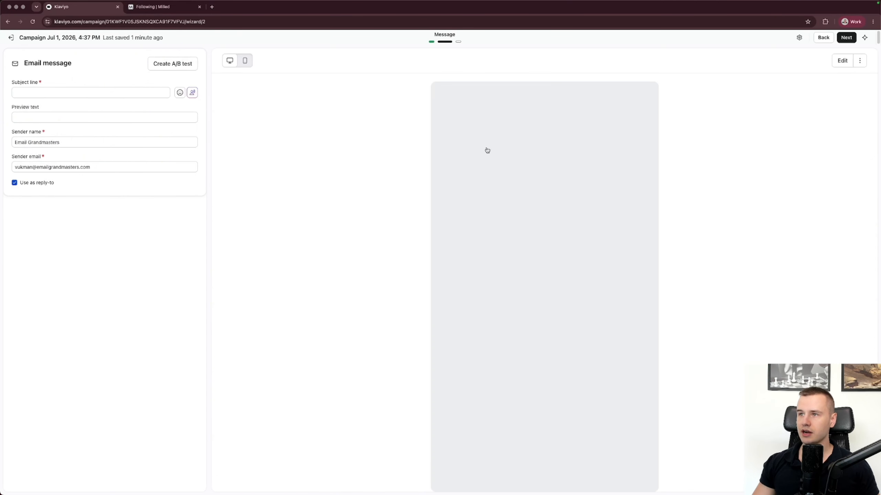
{"action": "left_click", "coordinate": [846, 37]}
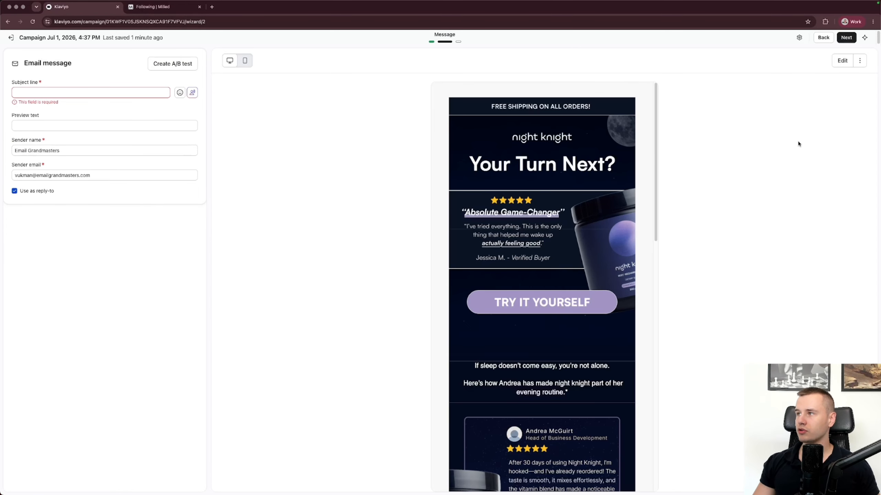
{"action": "left_click", "coordinate": [129, 92]}
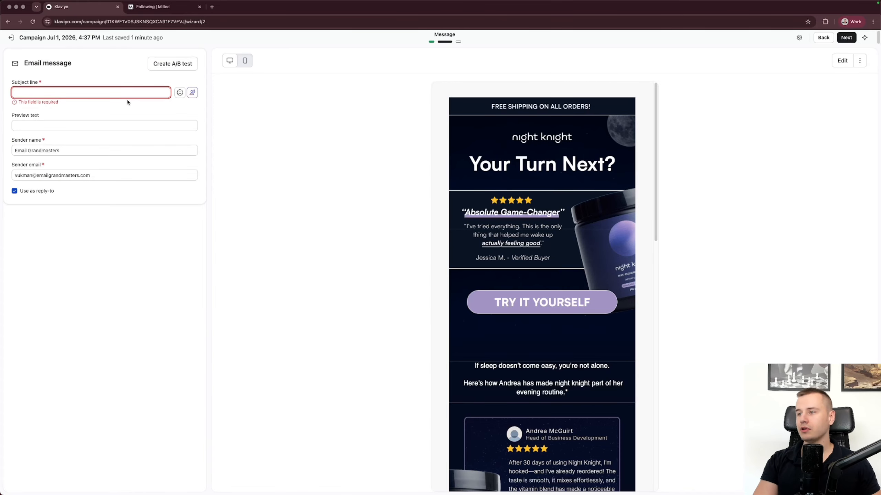
{"action": "type", "text": "Yo"}
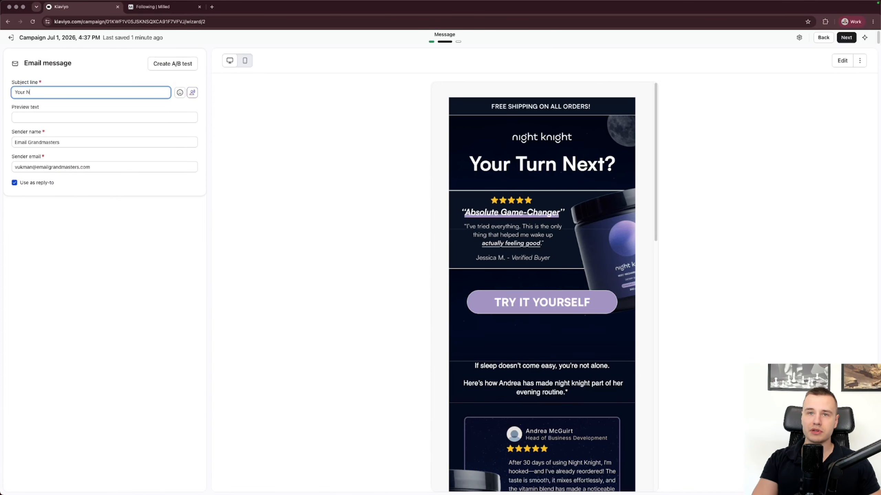
{"action": "type", "text": "ur Turn Next?"}
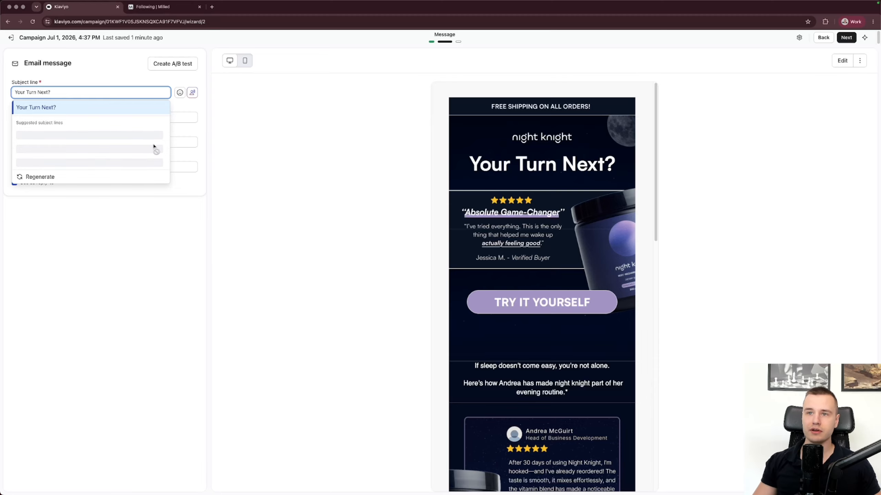
{"action": "left_click", "coordinate": [187, 119]}
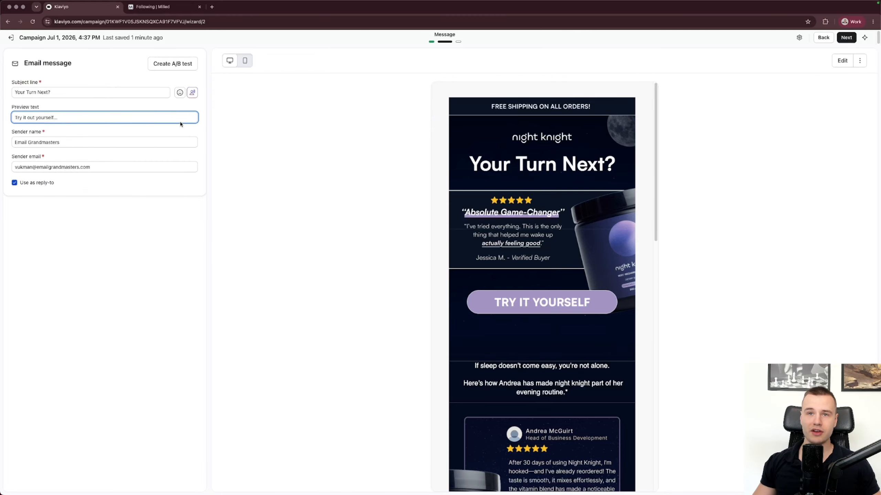
{"action": "left_click", "coordinate": [135, 220]}
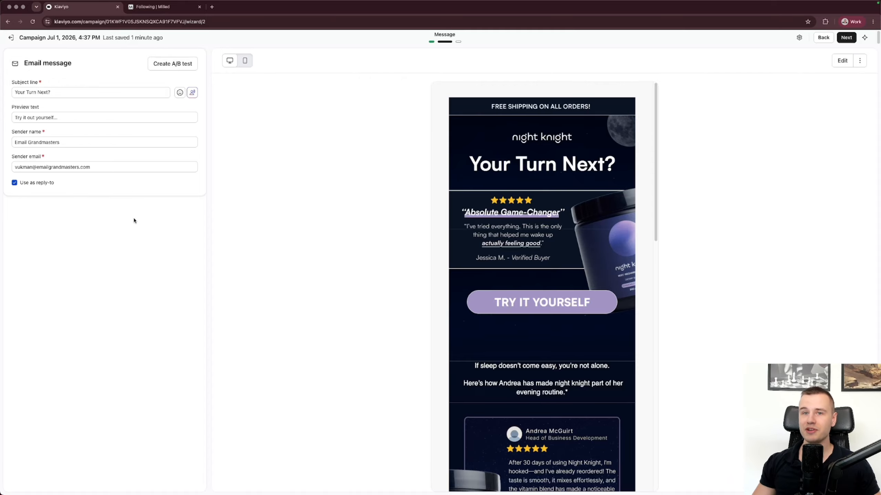
Continue to the campaign's review stage, open its scheduling settings and set the send time zone to US/Eastern.
{"action": "left_click", "coordinate": [845, 38]}
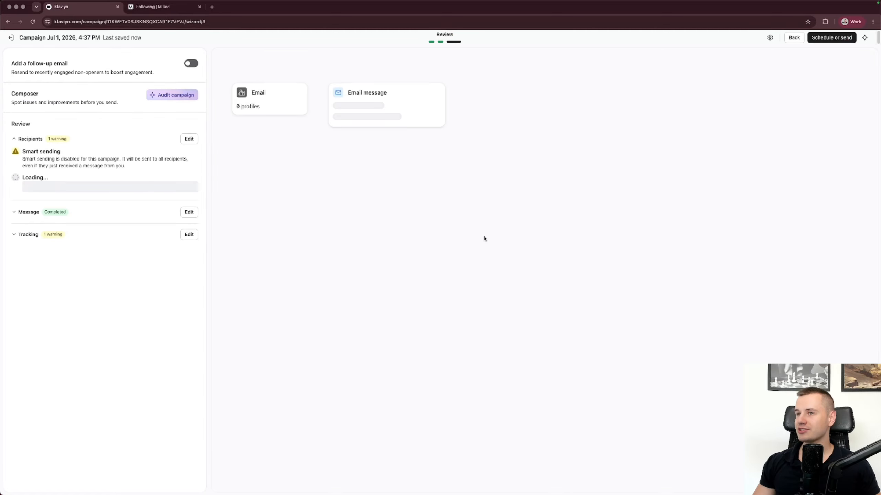
{"action": "left_click", "coordinate": [831, 37]}
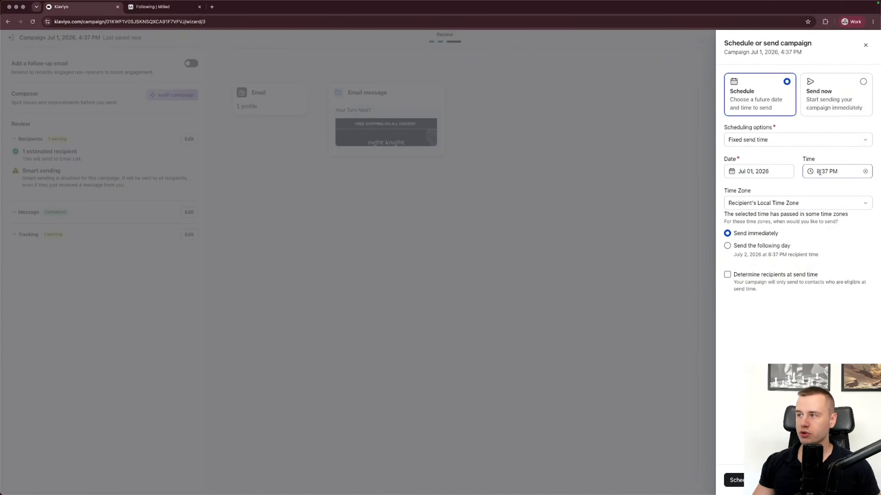
{"action": "left_click", "coordinate": [785, 207]}
{"action": "type", "text": "eas"}
{"action": "left_click", "coordinate": [748, 246]}
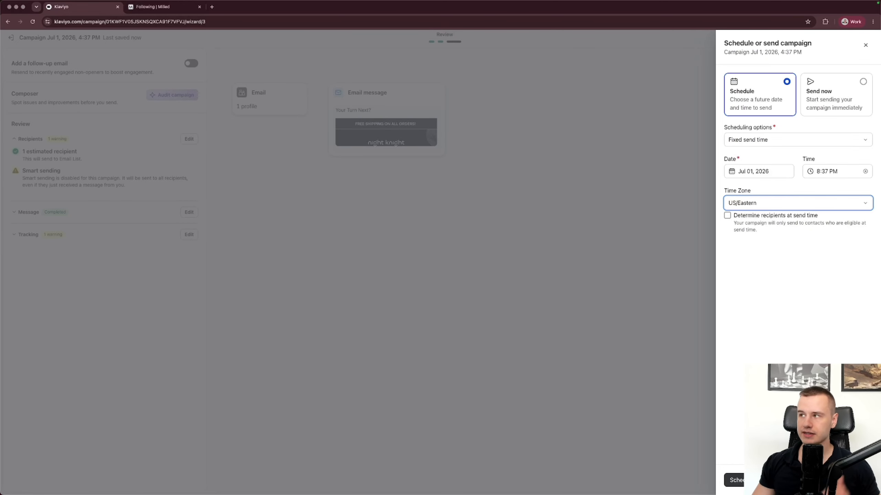
{"action": "left_click", "coordinate": [478, 273]}
Switch to Milled and browse the emails from followed brands for campaign design inspiration.
{"action": "key", "text": "ctrl+Tab"}
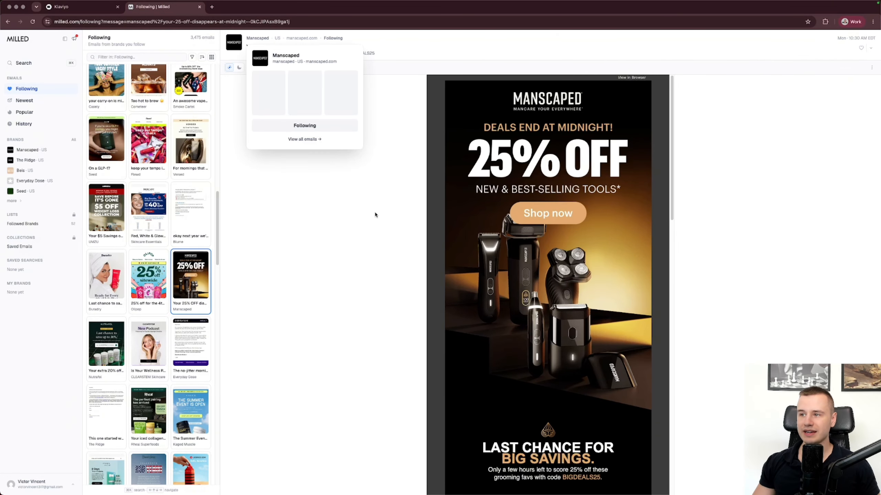
{"action": "scroll", "coordinate": [140, 266], "scroll_direction": "down", "scroll_amount": 3}
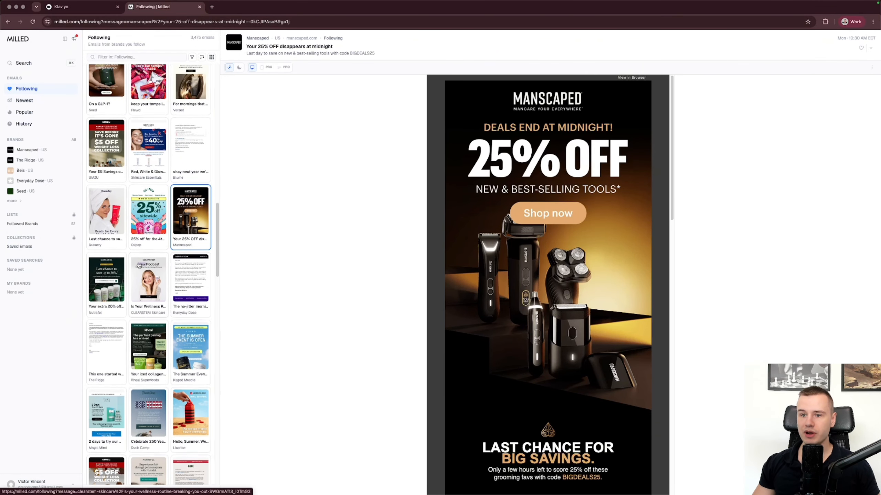
{"action": "scroll", "coordinate": [140, 265], "scroll_direction": "down", "scroll_amount": 2}
{"action": "scroll", "coordinate": [122, 267], "scroll_direction": "down", "scroll_amount": 6}
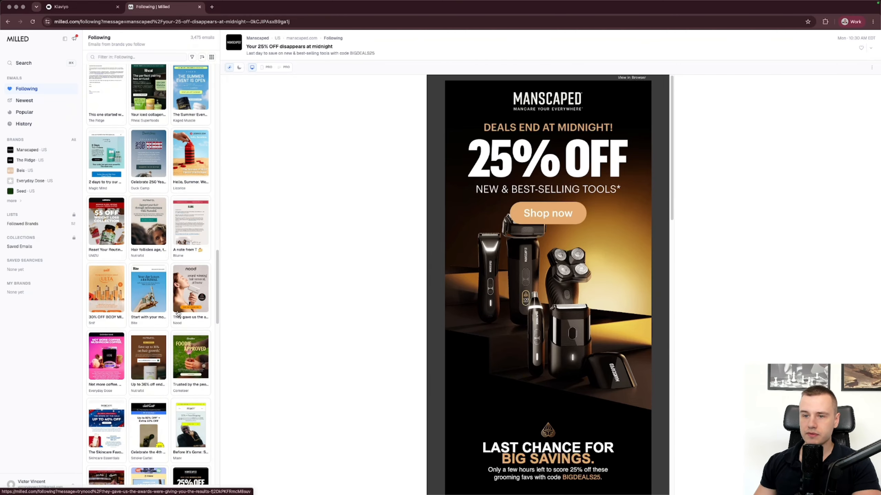
{"action": "scroll", "coordinate": [212, 325], "scroll_direction": "down", "scroll_amount": 2}
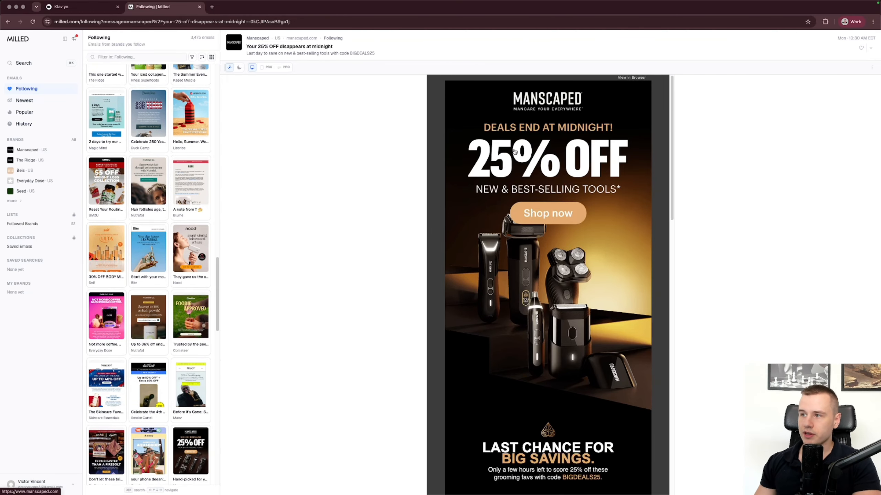
{"action": "scroll", "coordinate": [193, 280], "scroll_direction": "down", "scroll_amount": 2}
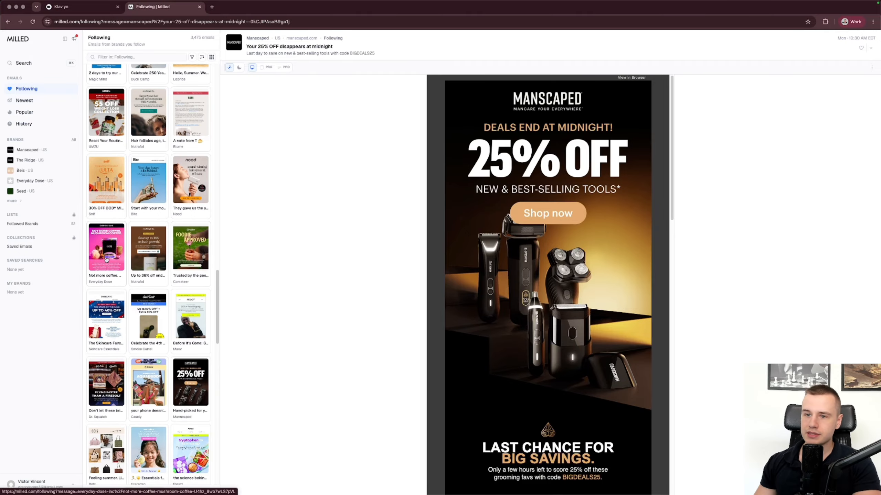
Open Everyday Dose's "Not more coffee. Mushroom coffee." email and examine its design from the headline down to the footer.
{"action": "left_click", "coordinate": [114, 252]}
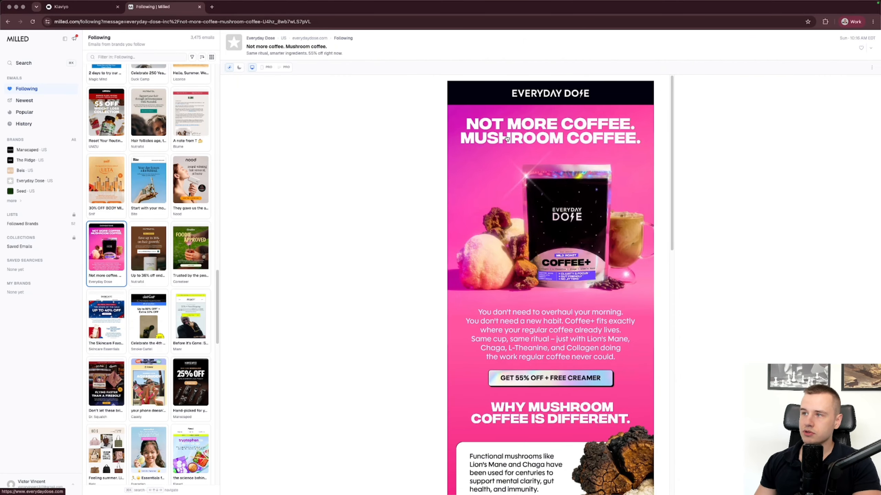
{"action": "scroll", "coordinate": [584, 232], "scroll_direction": "down", "scroll_amount": 8}
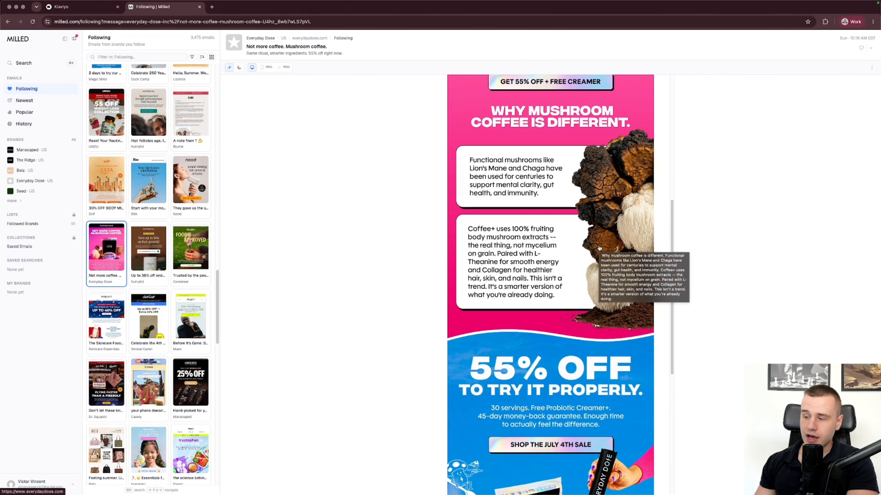
{"action": "scroll", "coordinate": [599, 248], "scroll_direction": "up", "scroll_amount": 8}
{"action": "scroll", "coordinate": [594, 278], "scroll_direction": "down", "scroll_amount": 5}
{"action": "scroll", "coordinate": [591, 304], "scroll_direction": "up", "scroll_amount": 5}
{"action": "scroll", "coordinate": [591, 304], "scroll_direction": "down", "scroll_amount": 6}
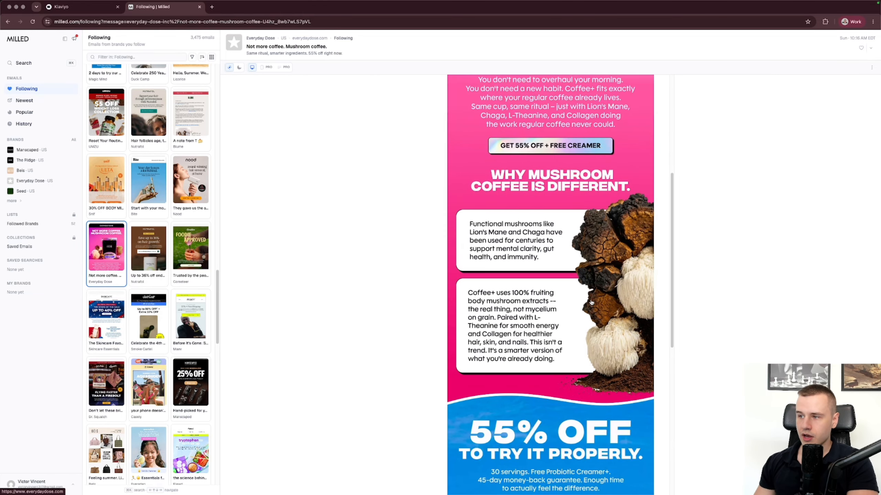
{"action": "scroll", "coordinate": [590, 302], "scroll_direction": "down", "scroll_amount": 6}
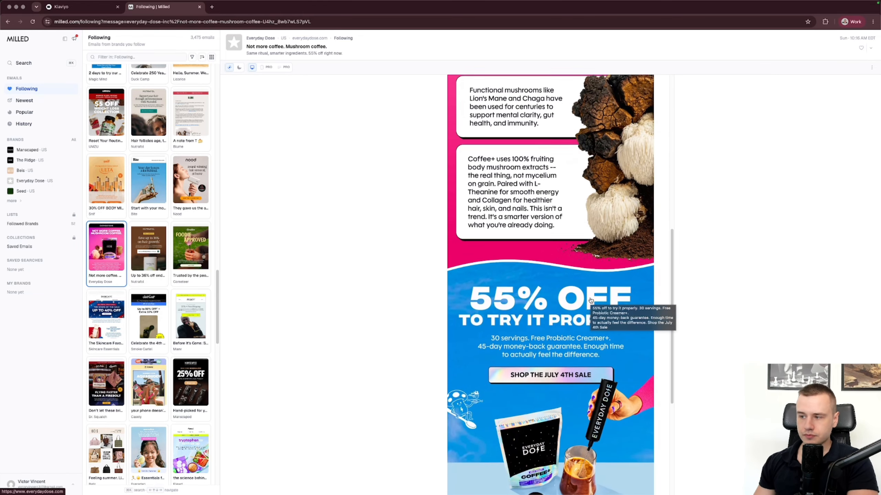
{"action": "scroll", "coordinate": [387, 235], "scroll_direction": "down", "scroll_amount": 3}
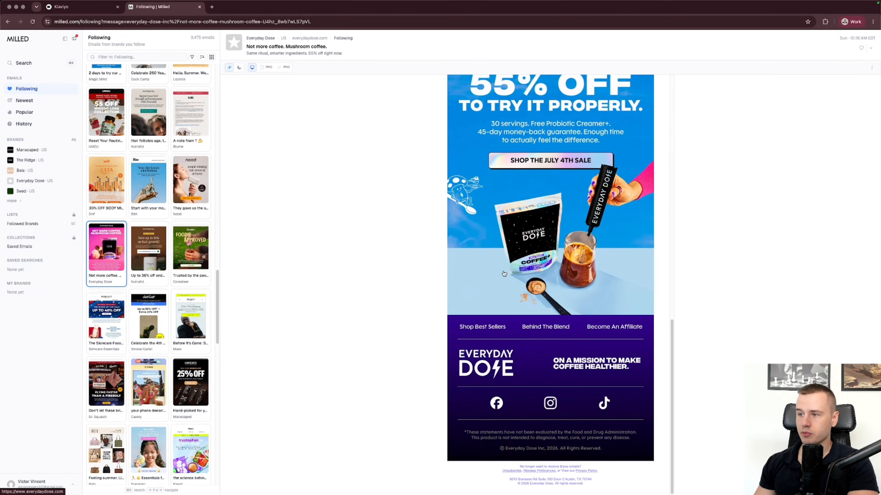
View Skincare Essentials' "The Skincare Favorites Everyone Loves" email, browse further through the followed brands' emails and close Milled.
{"action": "left_click", "coordinate": [102, 331]}
{"action": "left_click", "coordinate": [102, 331]}
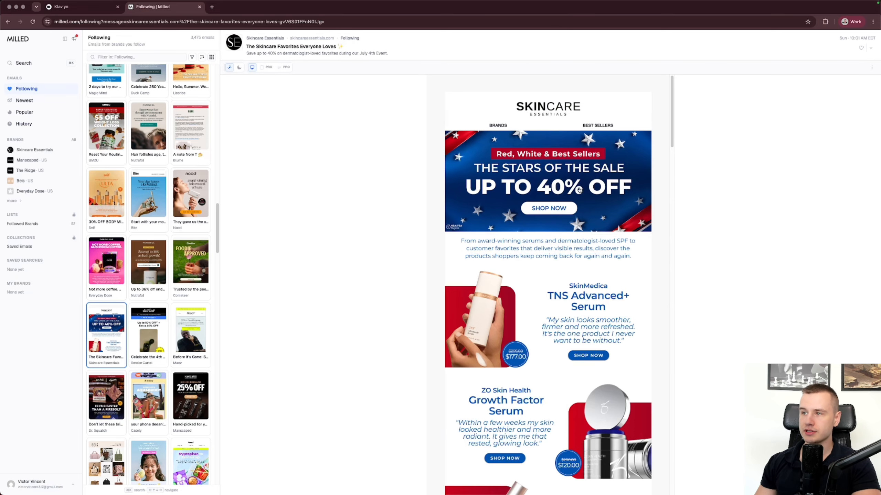
{"action": "scroll", "coordinate": [170, 294], "scroll_direction": "down", "scroll_amount": 10}
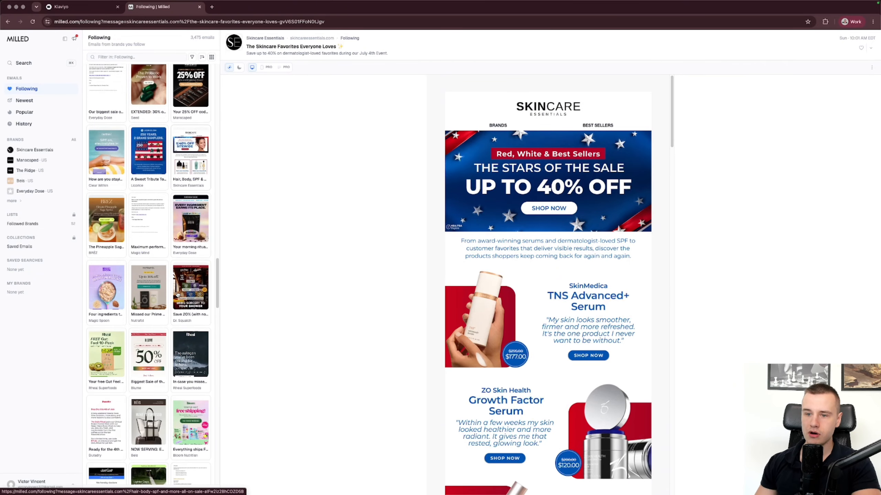
{"action": "scroll", "coordinate": [170, 294], "scroll_direction": "down", "scroll_amount": 10}
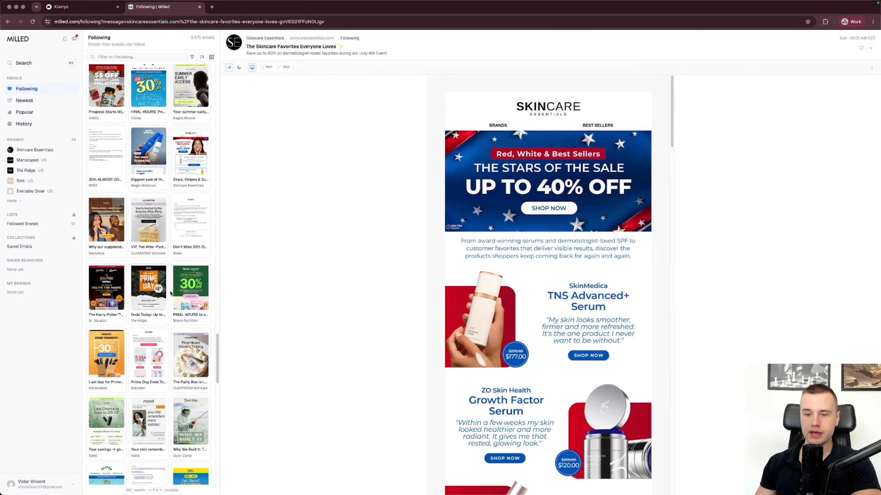
{"action": "scroll", "coordinate": [170, 293], "scroll_direction": "down", "scroll_amount": 2}
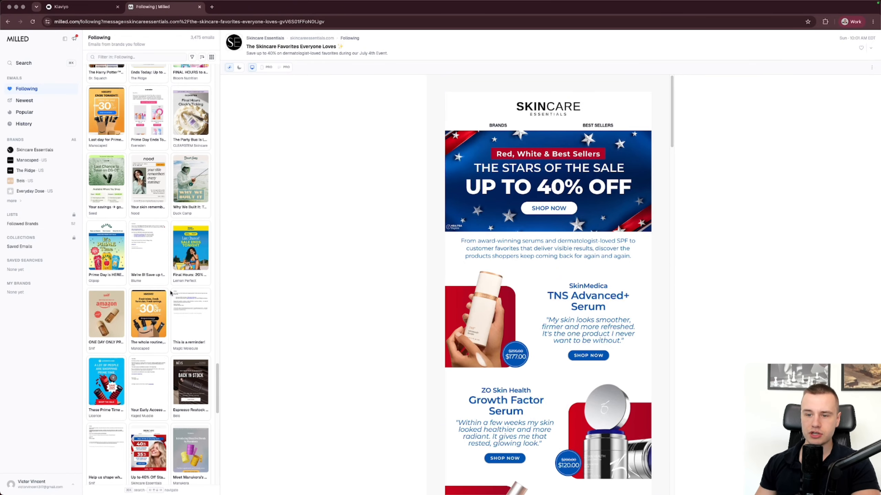
{"action": "scroll", "coordinate": [171, 293], "scroll_direction": "down", "scroll_amount": 6}
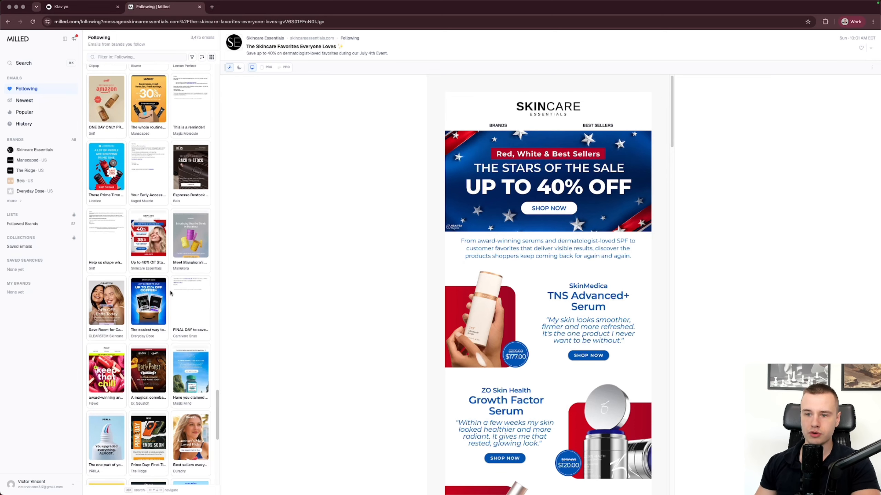
{"action": "scroll", "coordinate": [171, 292], "scroll_direction": "down", "scroll_amount": 4}
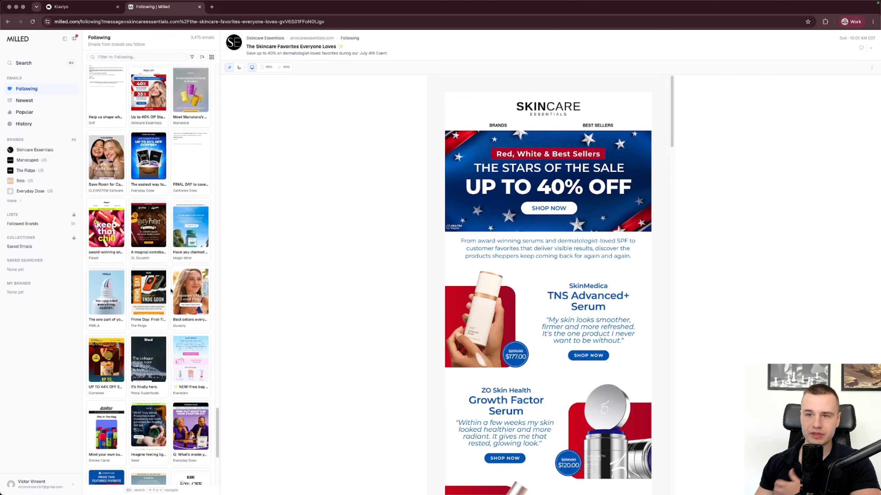
{"action": "scroll", "coordinate": [170, 290], "scroll_direction": "down", "scroll_amount": 3}
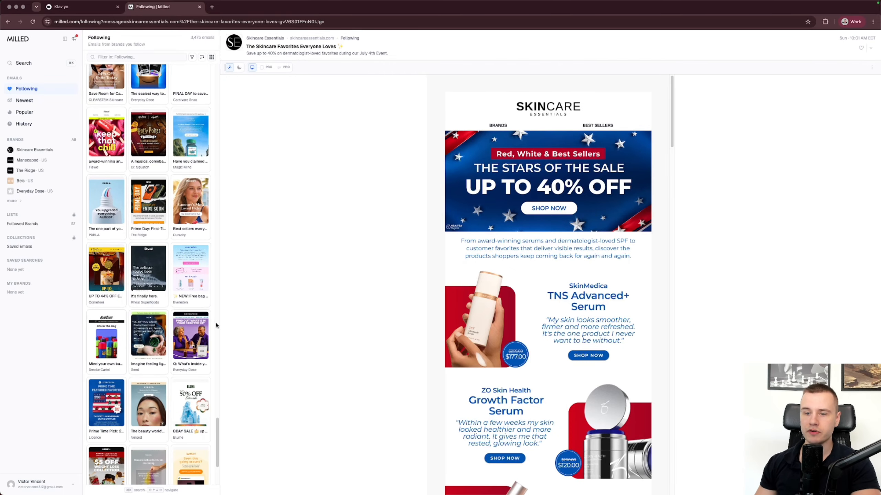
{"action": "key", "text": "super+w"}
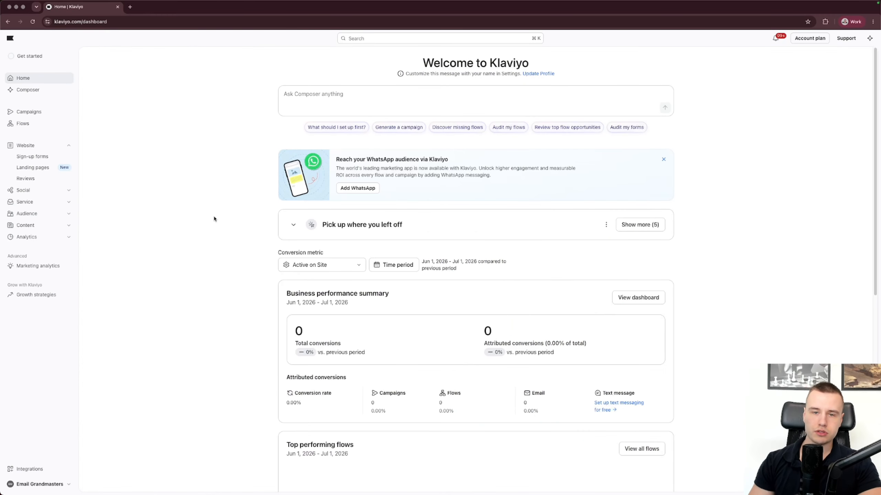